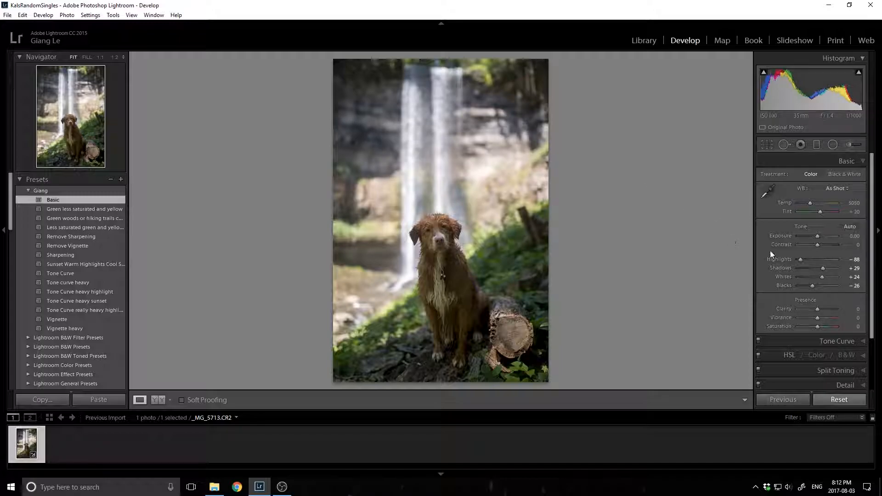
# Apply the Tone curve heavy preset to the photo and raise its Shadows to +98
pyautogui.moveTo(823, 269); pyautogui.dragTo(834, 272)
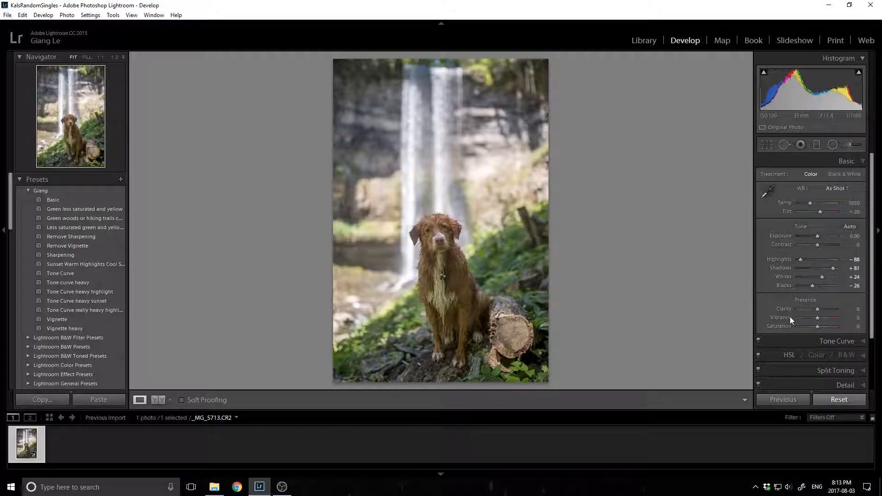
pyautogui.click(99, 282)
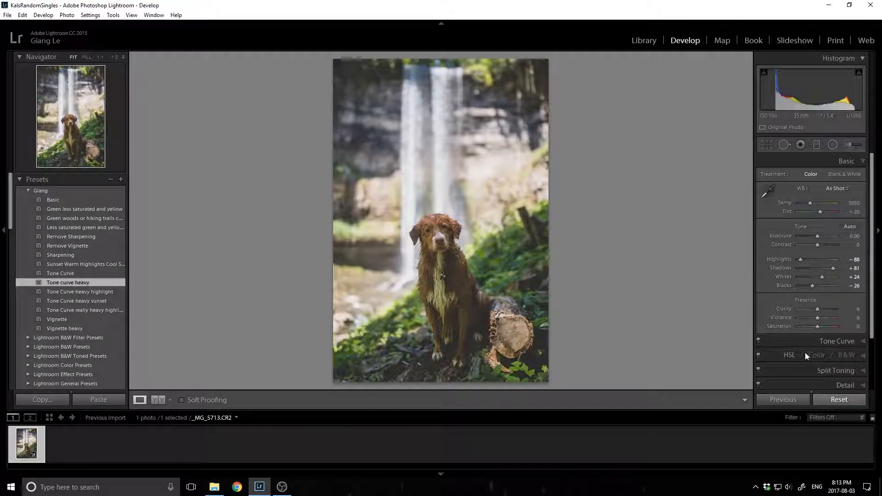
pyautogui.click(806, 341)
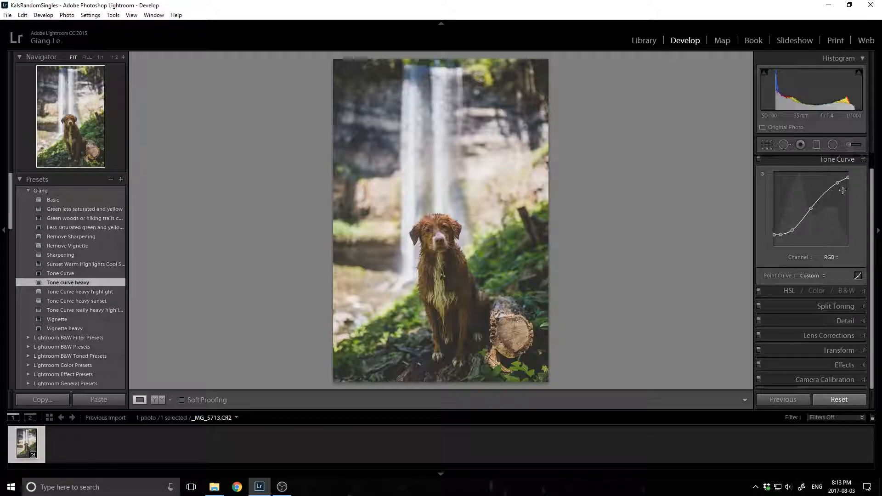
pyautogui.scroll(1, 841, 192)
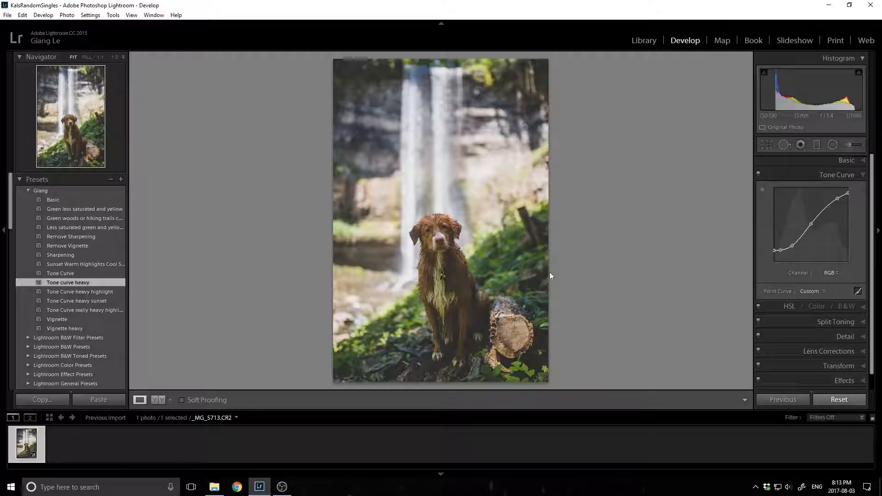
pyautogui.click(830, 163)
pyautogui.moveTo(835, 269); pyautogui.dragTo(836, 268)
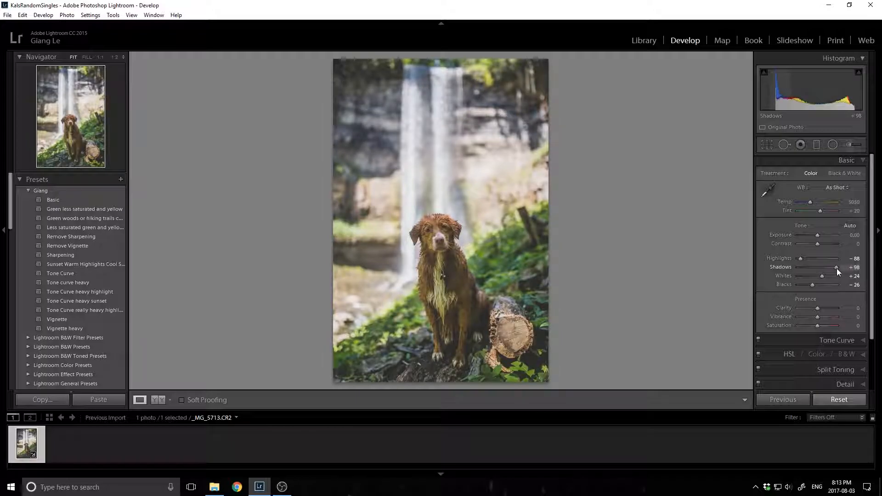
# Paint an Adjustment Brush mask over the whole dog with brush size 9, showing the selected mask overlay
pyautogui.click(847, 147)
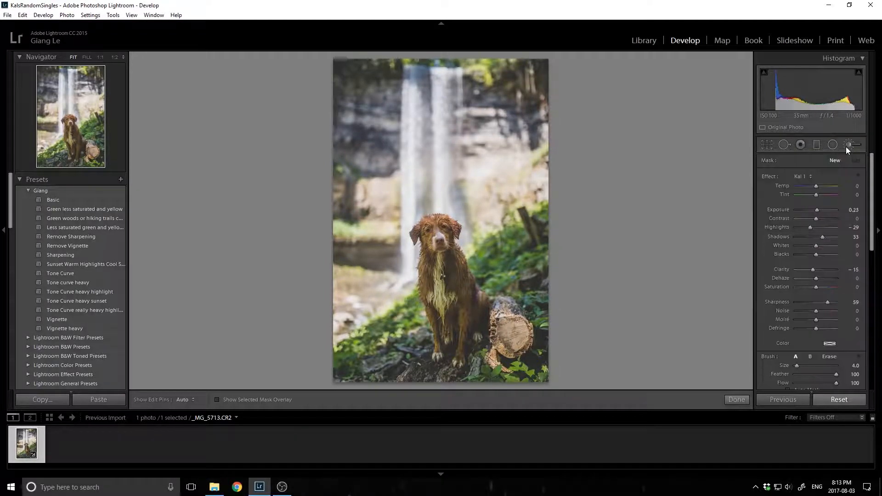
pyautogui.scroll(5, 439, 258)
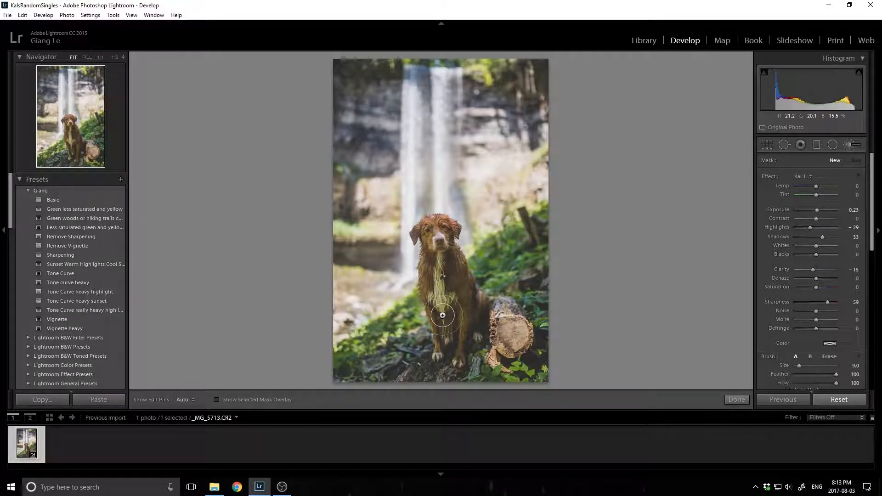
pyautogui.click(281, 400)
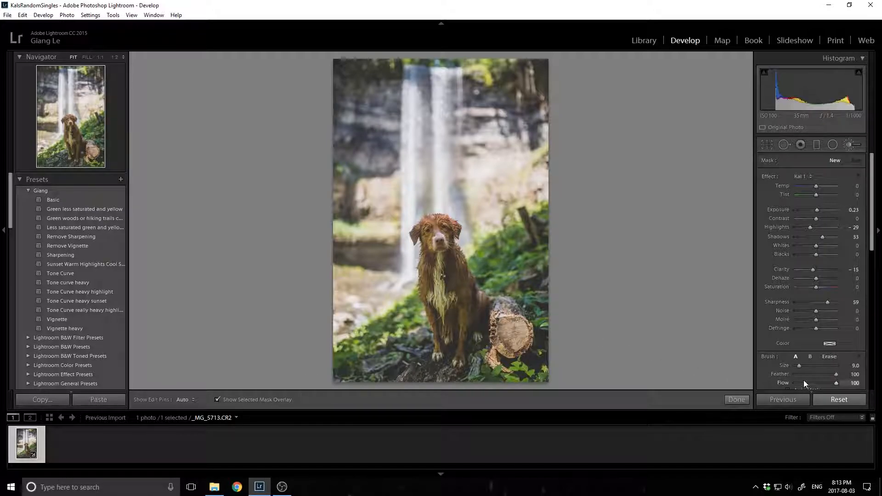
pyautogui.scroll(-3, 815, 322)
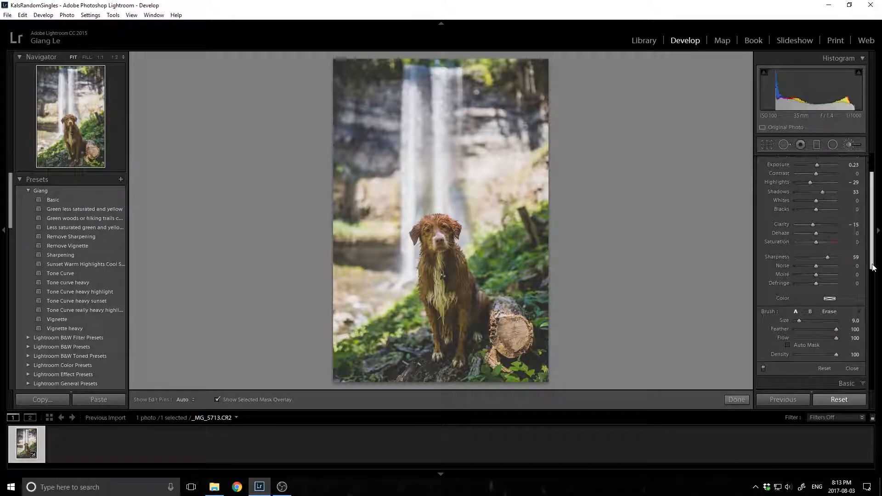
pyautogui.press('h')
pyautogui.moveTo(460, 317)
pyautogui.mouseDown()
pyautogui.moveTo(453, 285)
pyautogui.moveTo(434, 262)
pyautogui.moveTo(442, 234)
pyautogui.moveTo(425, 226)
pyautogui.moveTo(446, 267)
pyautogui.moveTo(438, 315)
pyautogui.moveTo(437, 267)
pyautogui.moveTo(445, 328)
pyautogui.moveTo(476, 305)
pyautogui.moveTo(460, 315)
pyautogui.moveTo(457, 349)
pyautogui.moveTo(439, 332)
pyautogui.moveTo(454, 344)
pyautogui.moveTo(457, 296)
pyautogui.mouseUp()
# Erase the mask spill around the dog's outline using a smaller eraser brush with Auto Mask enabled
pyautogui.press('[')
pyautogui.press('[')
pyautogui.click(829, 312)
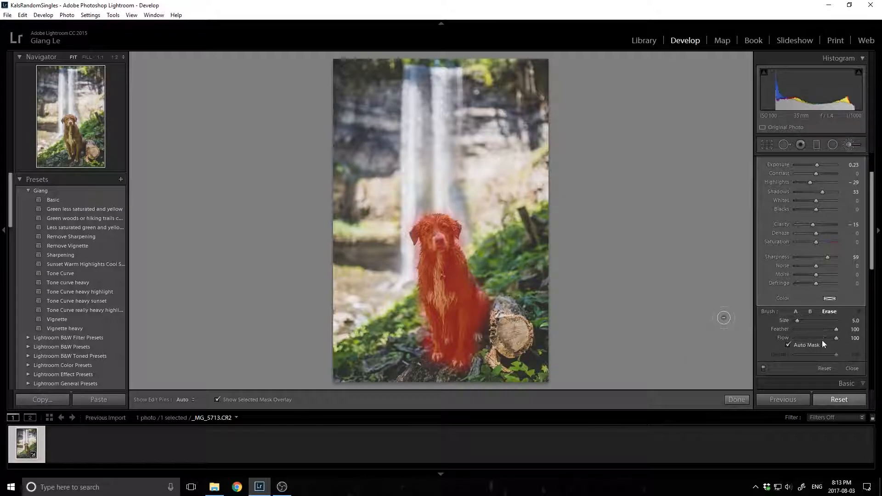
pyautogui.press('h')
pyautogui.scroll(2, 497, 280)
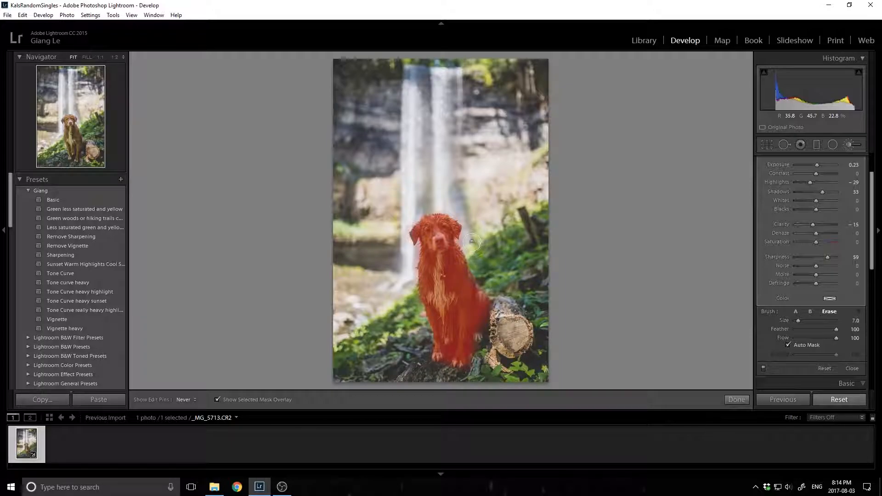
# Hide the mask overlay, compare the dog with and without the brush adjustment, and set the brush's Shadows to 61
pyautogui.press('h')
pyautogui.press('o')
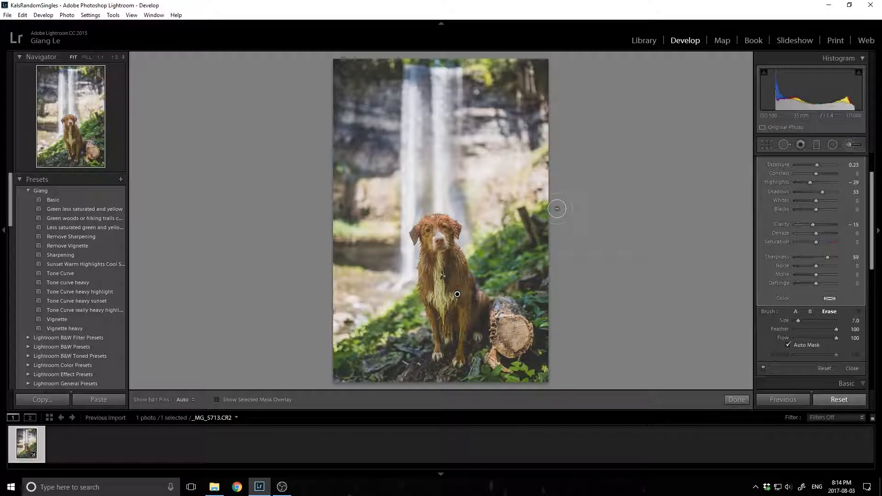
pyautogui.click(765, 370)
pyautogui.click(764, 370)
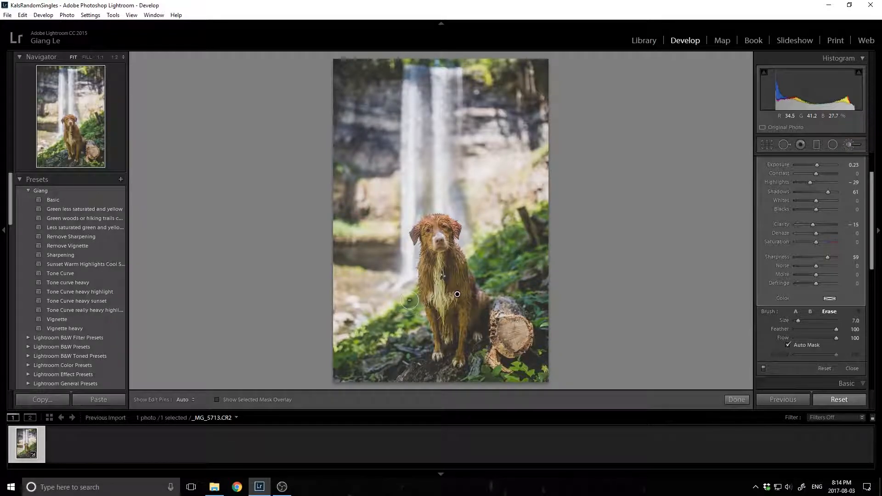
# Open the edited photo in Adobe Photoshop CC 2017
pyautogui.rightClick(24, 446)
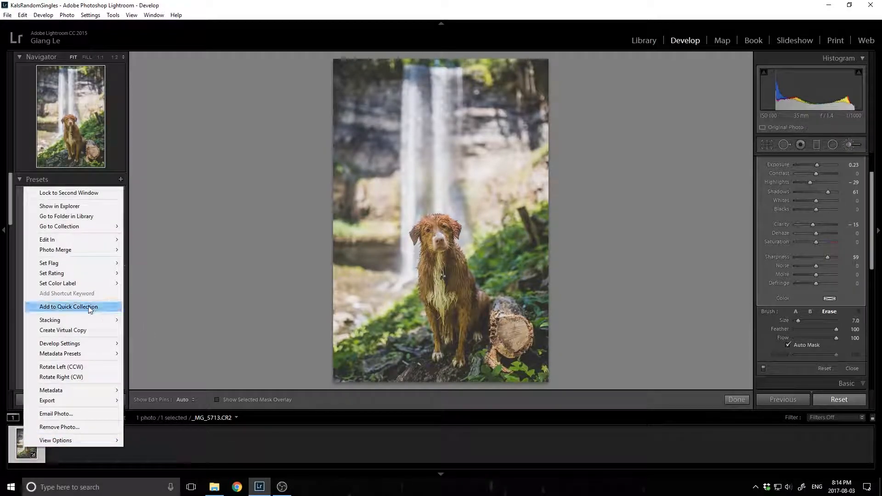
pyautogui.moveTo(71, 240)
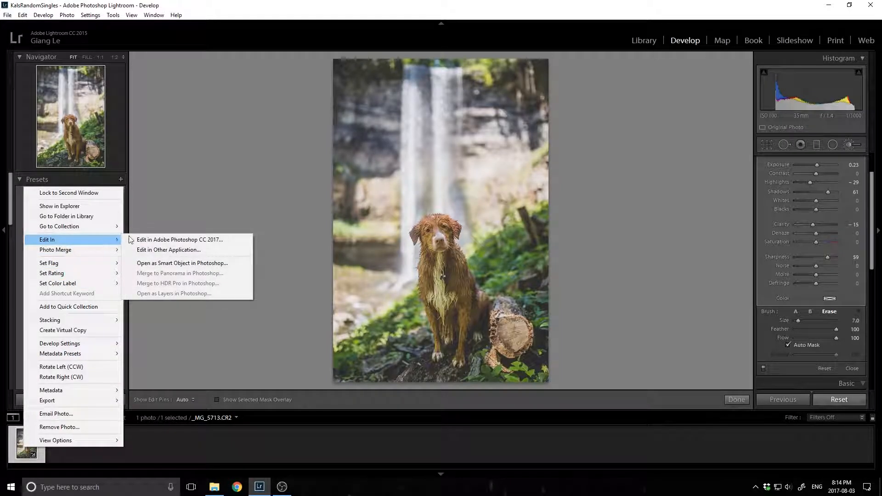
pyautogui.click(192, 240)
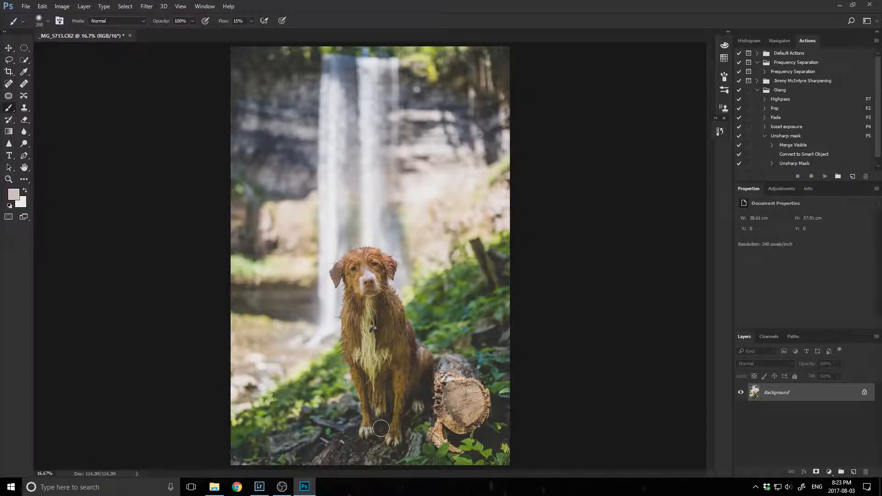
# Add a Hue/Saturation adjustment layer and sample the dog's fur on the image to target the Yellows
pyautogui.click(830, 473)
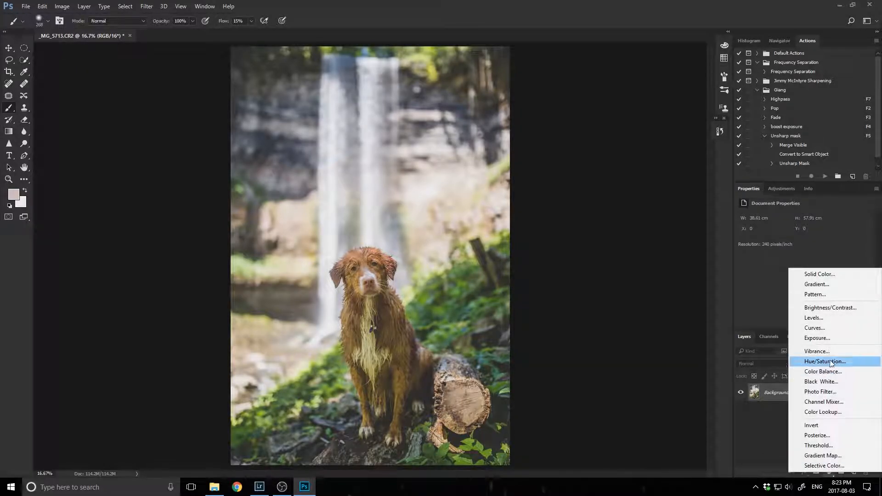
pyautogui.click(848, 361)
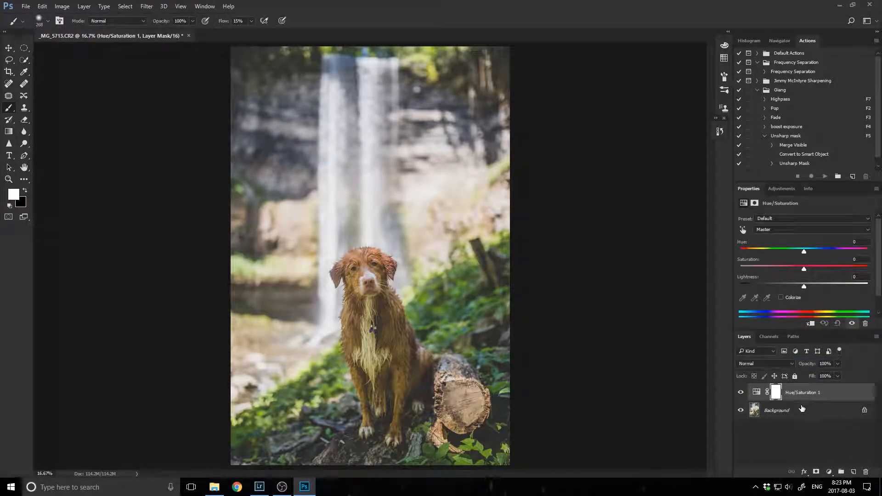
pyautogui.click(743, 229)
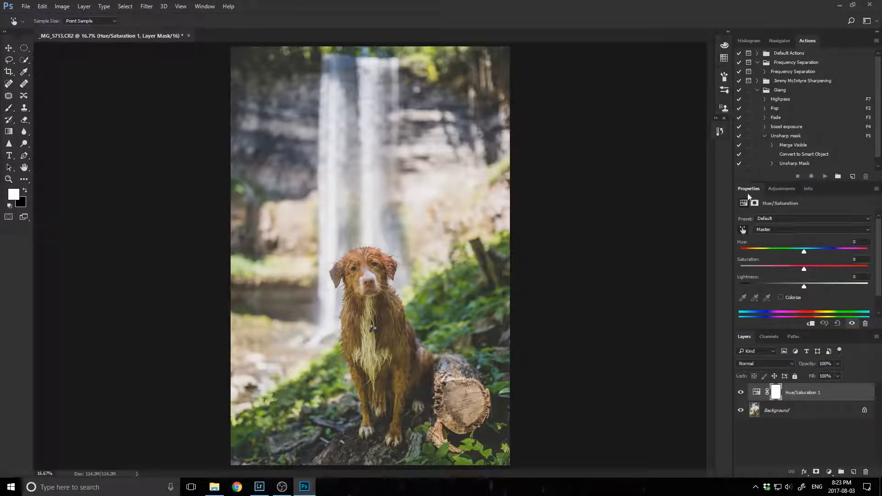
pyautogui.click(394, 324)
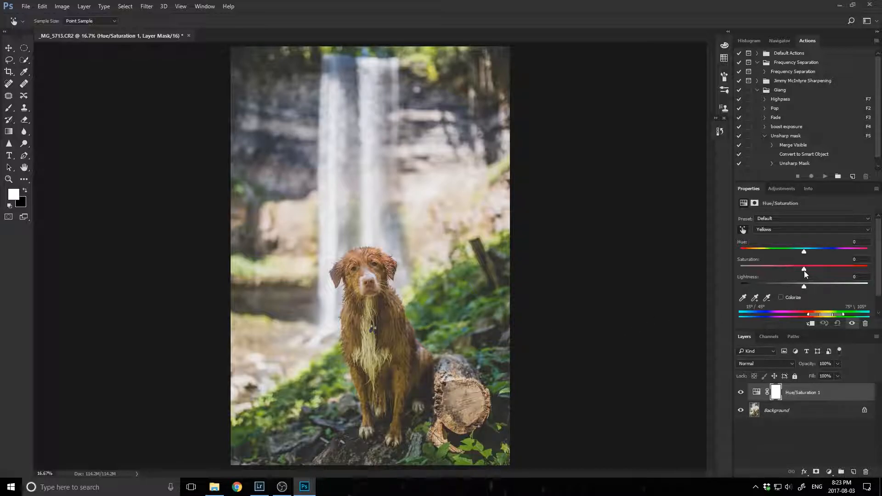
# Push Yellows Saturation to +100 and Hue to +180, and narrow the colour range to 16°/39° and 56°\70°
pyautogui.moveTo(804, 270); pyautogui.dragTo(868, 270)
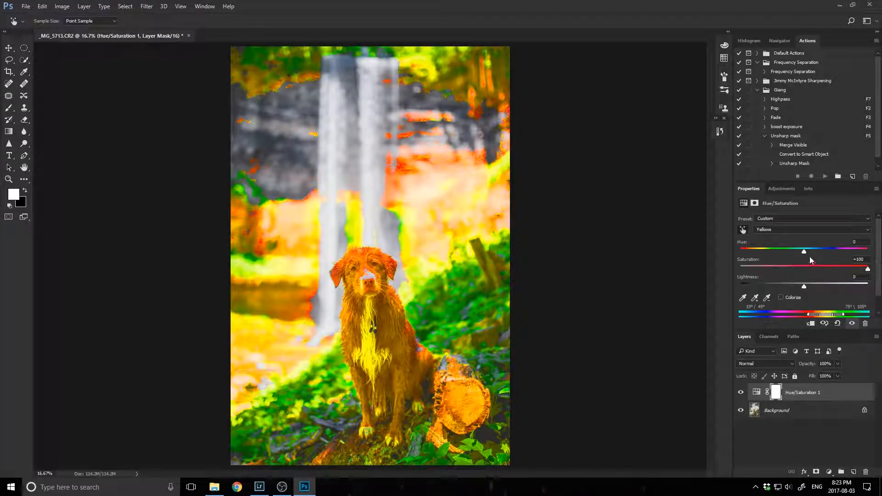
pyautogui.moveTo(804, 252); pyautogui.dragTo(868, 251)
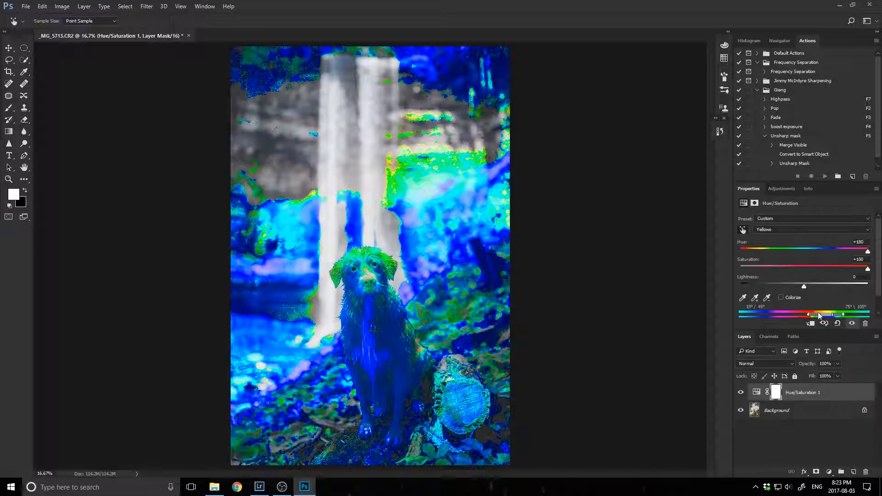
pyautogui.moveTo(821, 314)
pyautogui.mouseDown()
pyautogui.moveTo(815, 317)
pyautogui.moveTo(839, 318)
pyautogui.moveTo(831, 316)
pyautogui.mouseUp()
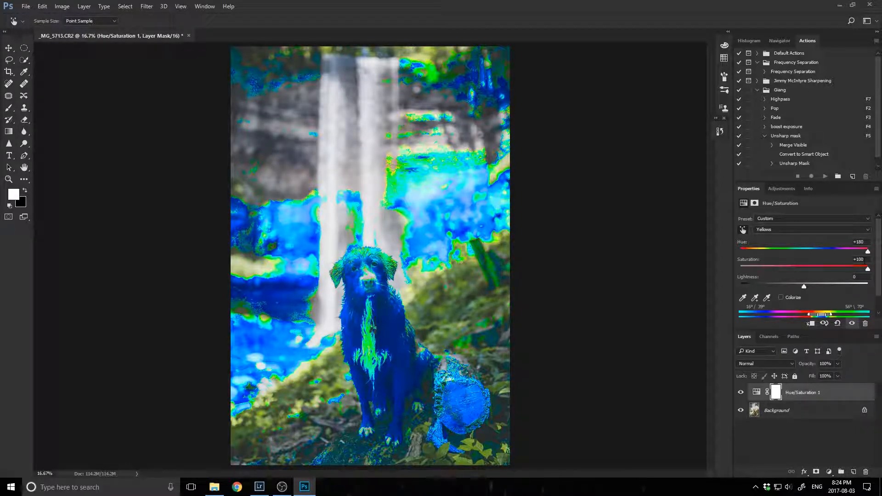
# Reset the Yellows Saturation and Hue to 0, and adjust the Hue to -9 and the Saturation to -5
pyautogui.write('0')
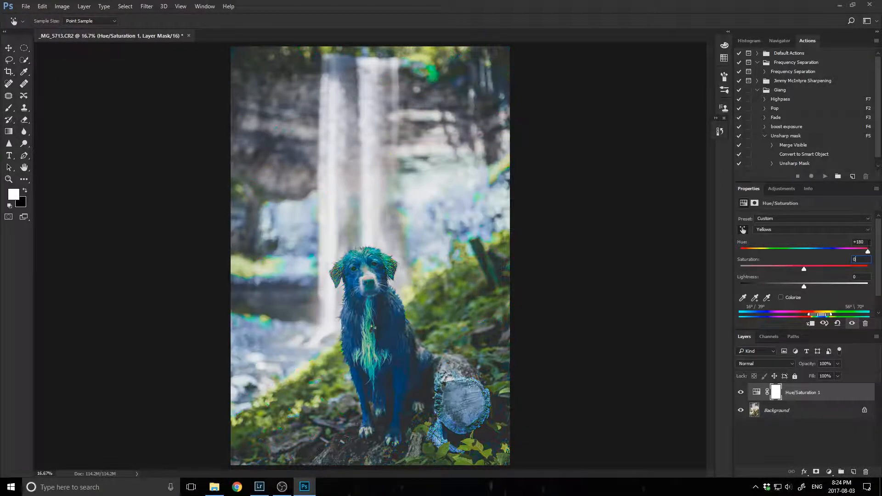
pyautogui.write('0')
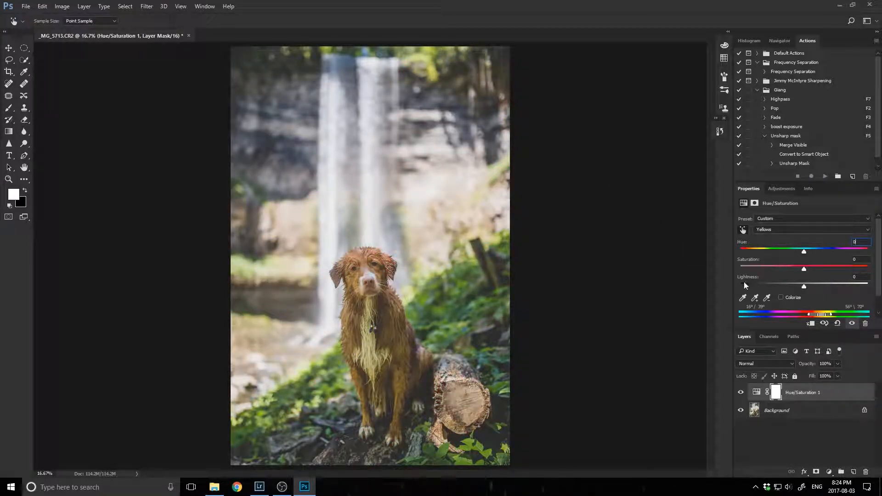
pyautogui.moveTo(804, 252)
pyautogui.mouseDown()
pyautogui.moveTo(775, 250)
pyautogui.moveTo(824, 267)
pyautogui.moveTo(800, 264)
pyautogui.moveTo(807, 249)
pyautogui.moveTo(785, 244)
pyautogui.moveTo(816, 244)
pyautogui.moveTo(812, 255)
pyautogui.moveTo(796, 254)
pyautogui.mouseUp()
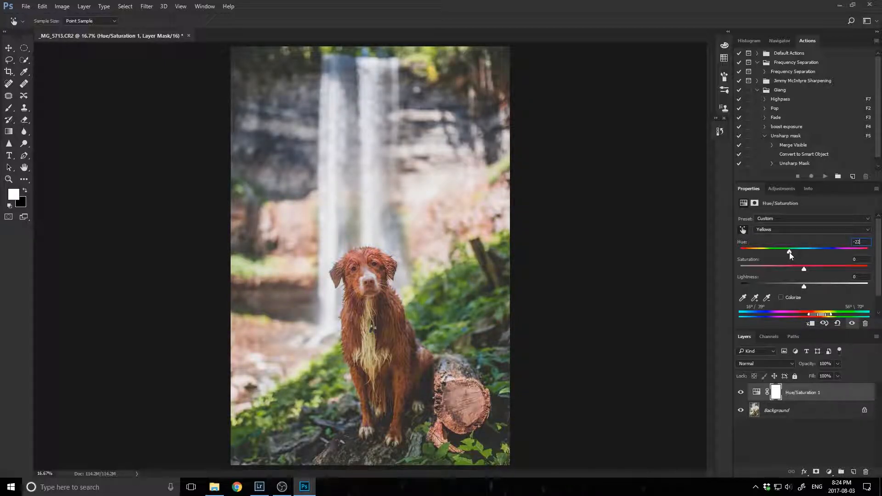
pyautogui.moveTo(797, 253); pyautogui.dragTo(803, 270)
# Compare the dog's fur colour with and without the Hue/Saturation adjustment layer
pyautogui.click(742, 395)
pyautogui.click(743, 394)
pyautogui.click(742, 395)
pyautogui.click(742, 396)
pyautogui.click(742, 393)
pyautogui.click(741, 394)
pyautogui.click(742, 394)
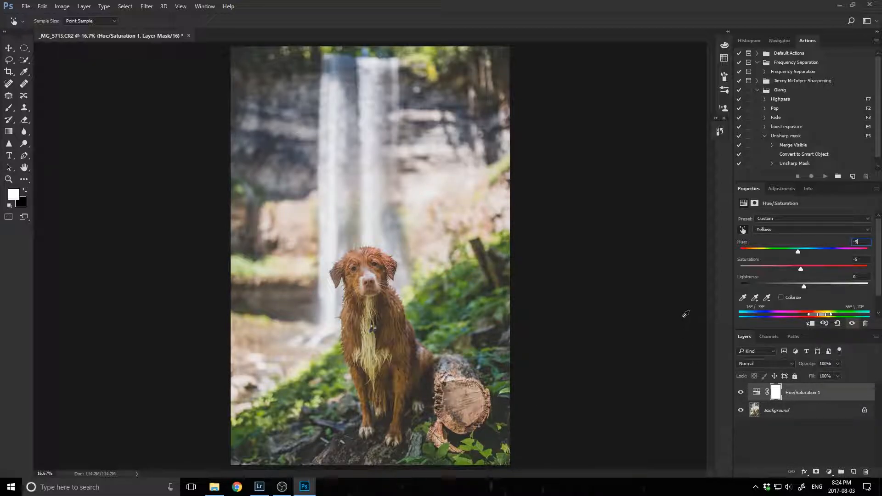
# Paint black on the Hue/Saturation layer's mask over the rocks, stream and log to remove the colour shift outside the dog
pyautogui.click(776, 393)
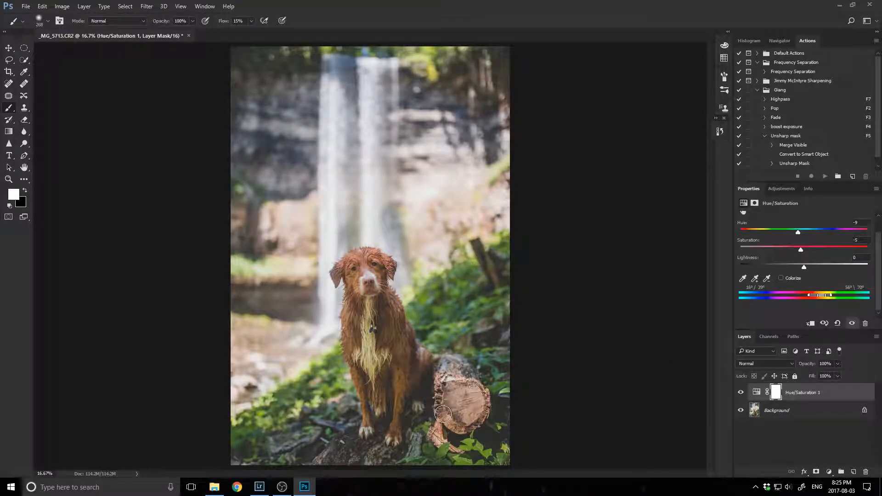
pyautogui.click(758, 395)
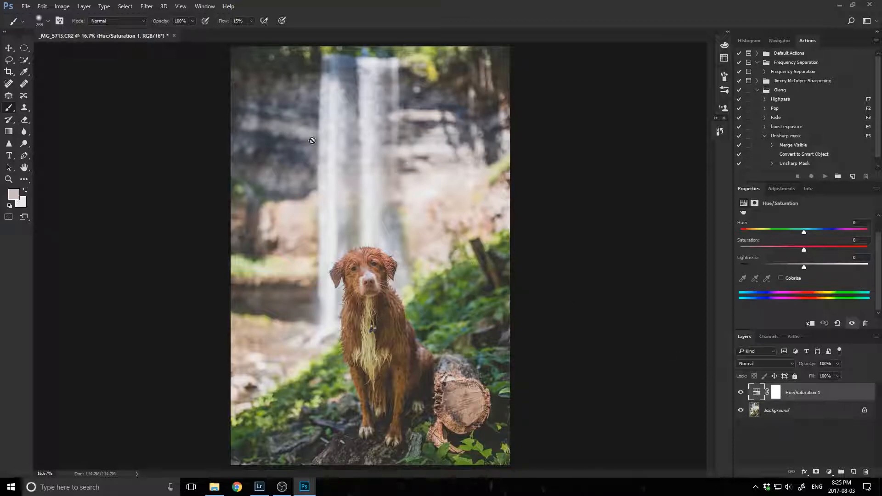
pyautogui.click(777, 393)
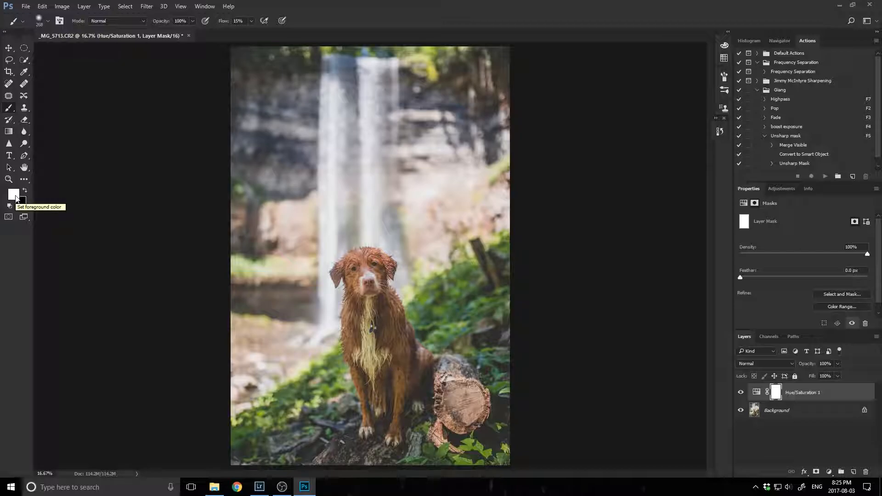
pyautogui.press('x')
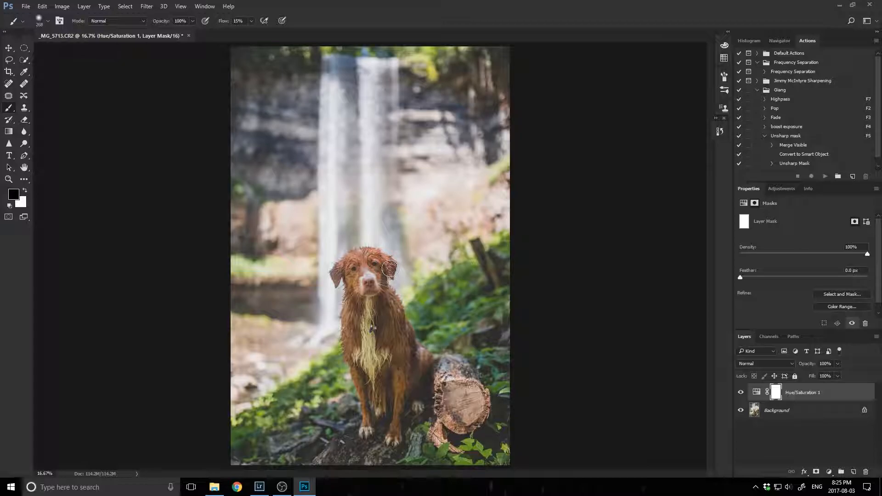
pyautogui.moveTo(333, 275); pyautogui.dragTo(338, 275)
pyautogui.moveTo(447, 241)
pyautogui.mouseDown()
pyautogui.moveTo(461, 217)
pyautogui.moveTo(445, 209)
pyautogui.moveTo(470, 203)
pyautogui.moveTo(423, 223)
pyautogui.mouseUp()
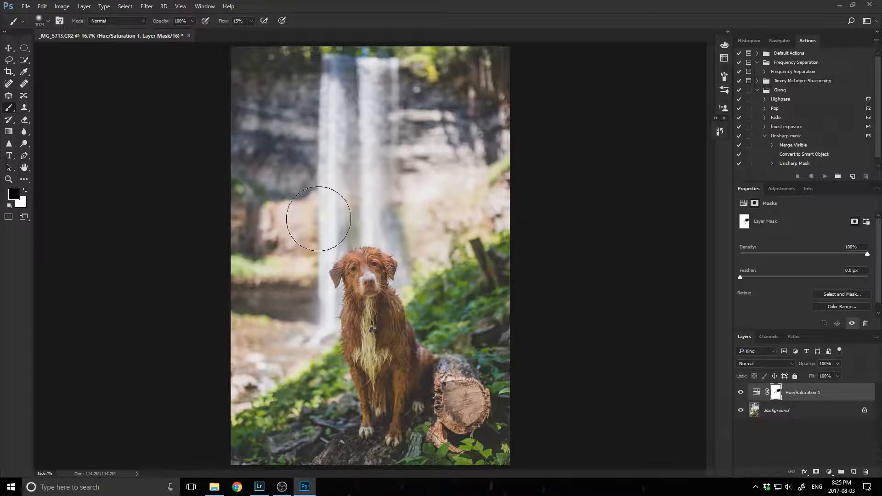
pyautogui.moveTo(248, 354); pyautogui.dragTo(246, 364)
pyautogui.moveTo(480, 414)
pyautogui.mouseDown()
pyautogui.moveTo(453, 391)
pyautogui.moveTo(458, 413)
pyautogui.moveTo(438, 432)
pyautogui.moveTo(469, 375)
pyautogui.moveTo(508, 380)
pyautogui.mouseUp()
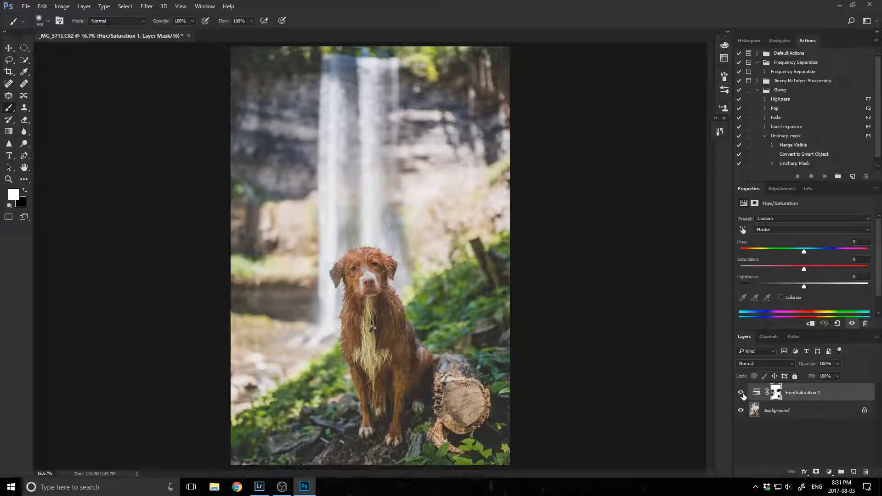
# Toggle the masked Hue/Saturation layer to check its effect on the dog against the original
pyautogui.click(741, 394)
pyautogui.click(741, 393)
pyautogui.click(742, 394)
pyautogui.click(741, 393)
# Add a second Hue/Saturation adjustment layer and set the Reds Hue to +8 to shift the dog's fur
pyautogui.click(829, 471)
pyautogui.click(845, 366)
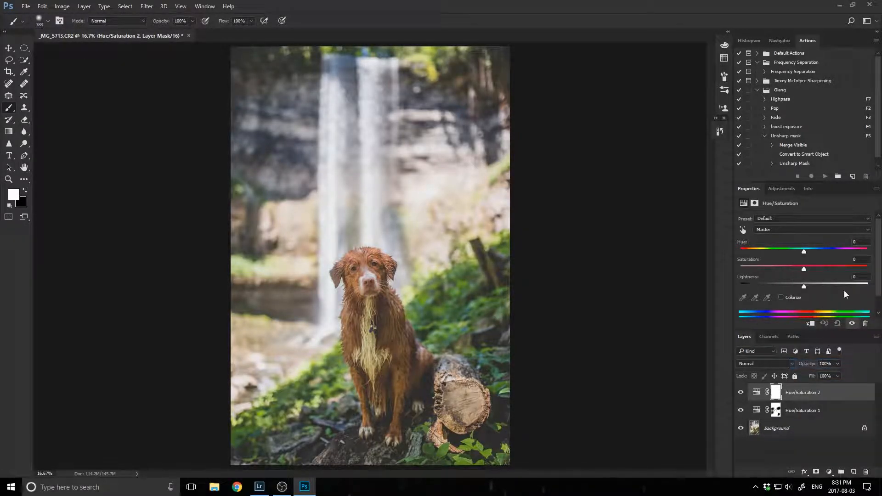
pyautogui.click(743, 230)
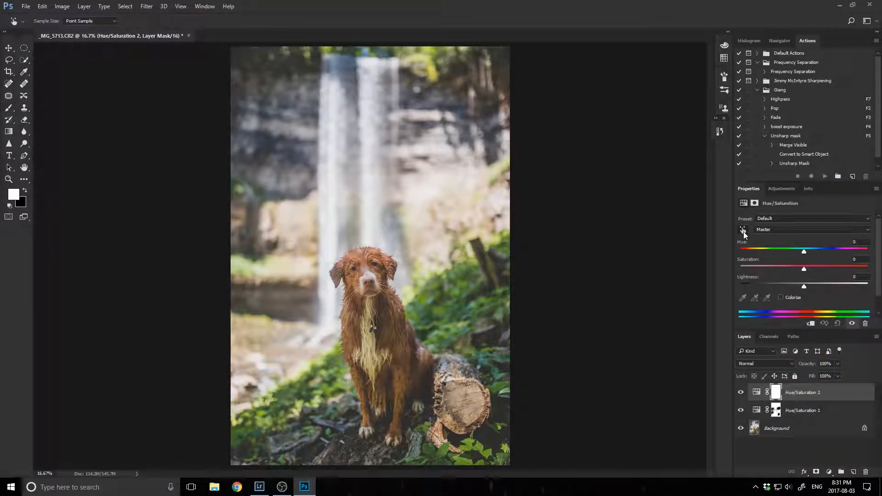
pyautogui.click(394, 263)
pyautogui.click(767, 229)
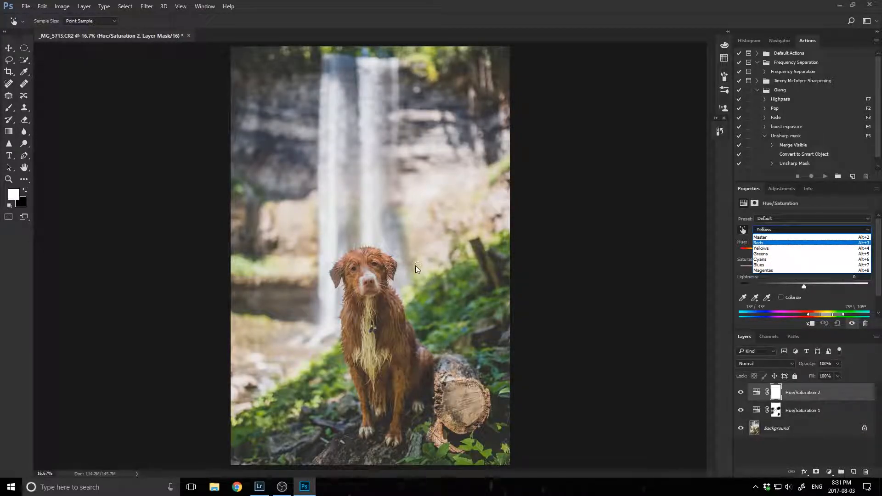
pyautogui.click(781, 243)
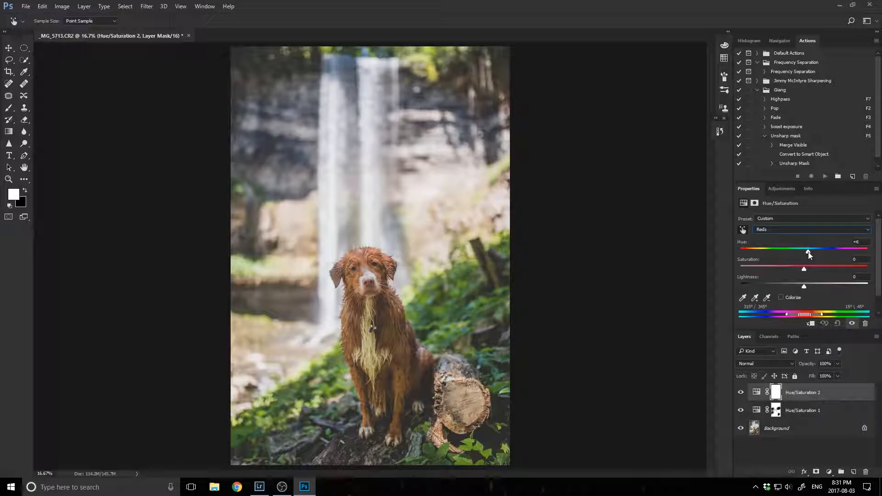
pyautogui.moveTo(812, 253); pyautogui.dragTo(812, 255)
# Compare the fur colour with and without the second Hue/Saturation layer
pyautogui.click(742, 392)
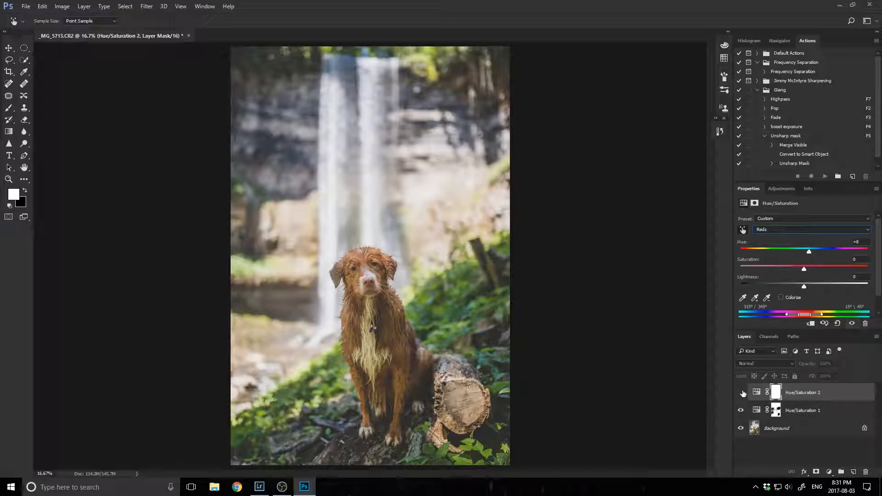
pyautogui.click(741, 393)
pyautogui.click(741, 393)
pyautogui.click(741, 392)
pyautogui.click(741, 392)
pyautogui.click(741, 392)
pyautogui.click(742, 393)
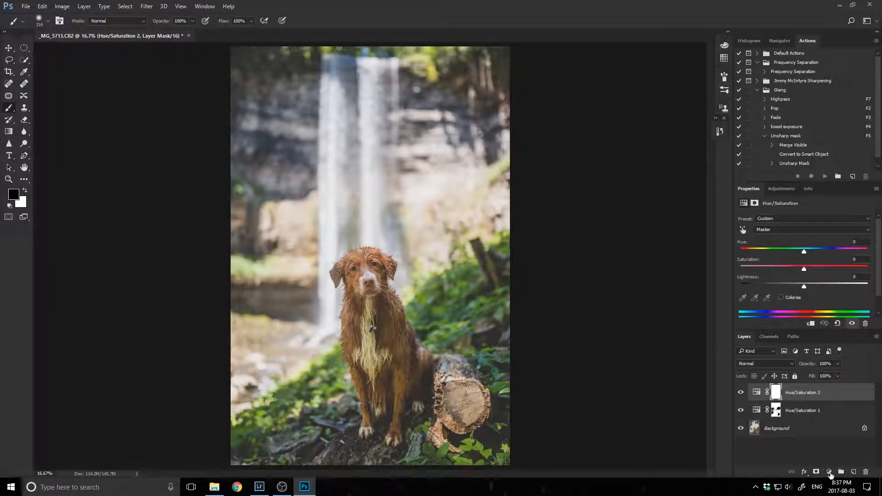
# Add a third Hue/Saturation layer, sample the dog's yellowish chest fur and set the Yellows Saturation to -40
pyautogui.click(830, 472)
pyautogui.click(813, 362)
pyautogui.click(743, 230)
pyautogui.click(374, 340)
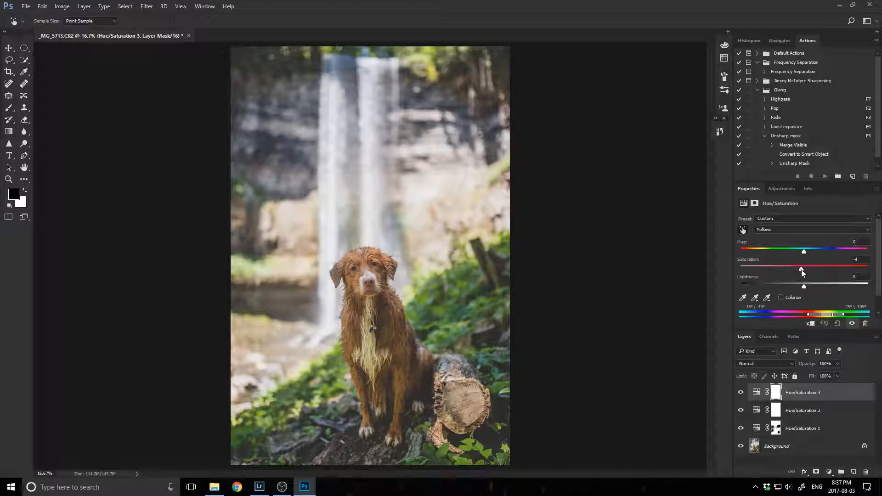
pyautogui.moveTo(789, 269); pyautogui.dragTo(779, 268)
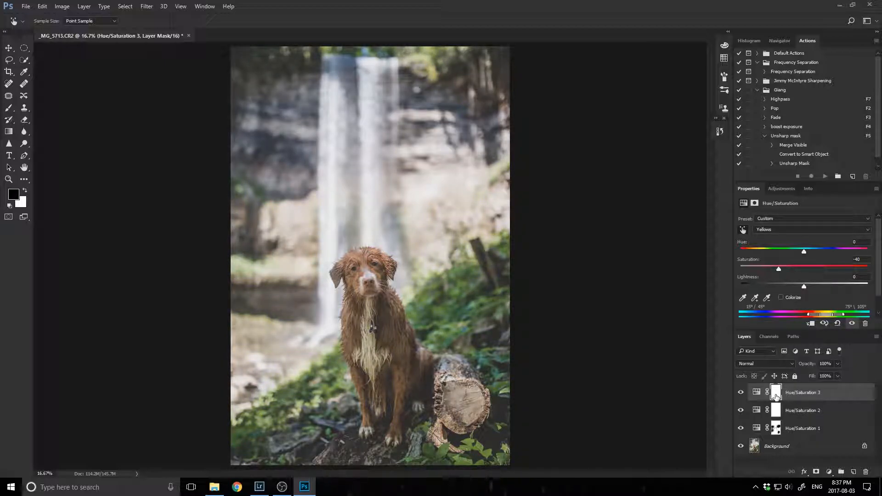
# Invert the third Hue/Saturation layer's mask, paint white over the chest fur and paint black over the surrounding brown fur
pyautogui.hotkey('ctrl', 'i')
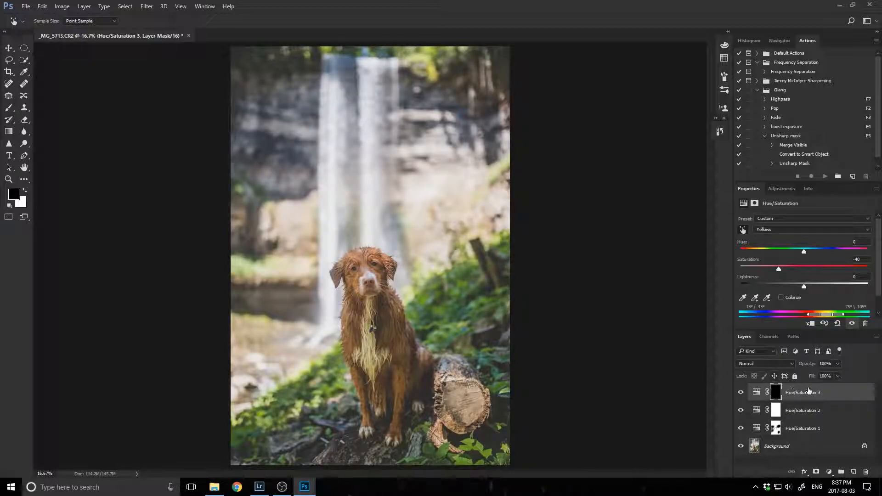
pyautogui.click(9, 110)
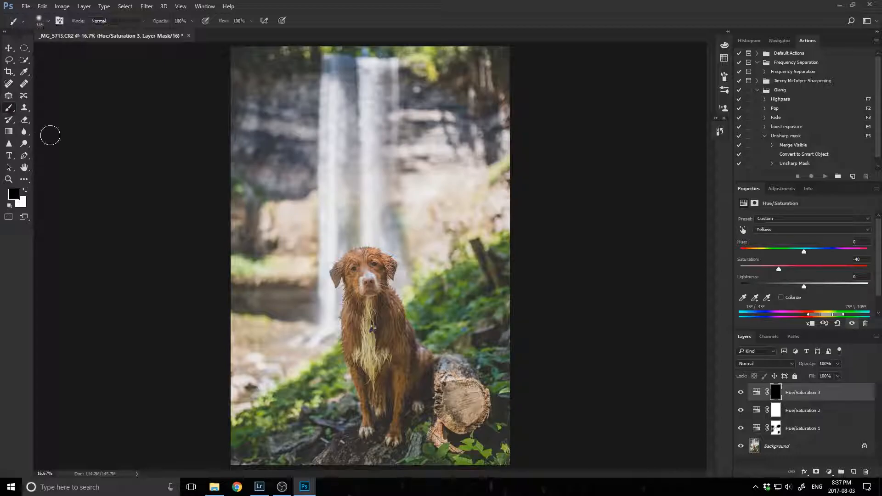
pyautogui.press('x')
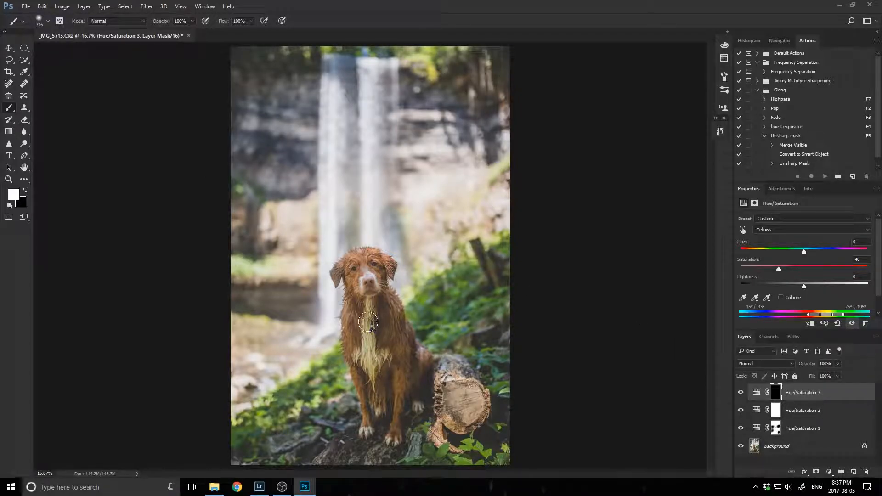
pyautogui.moveTo(367, 309)
pyautogui.mouseDown()
pyautogui.moveTo(373, 369)
pyautogui.moveTo(384, 353)
pyautogui.moveTo(371, 365)
pyautogui.mouseUp()
pyautogui.press('x')
pyautogui.moveTo(399, 335); pyautogui.dragTo(387, 337)
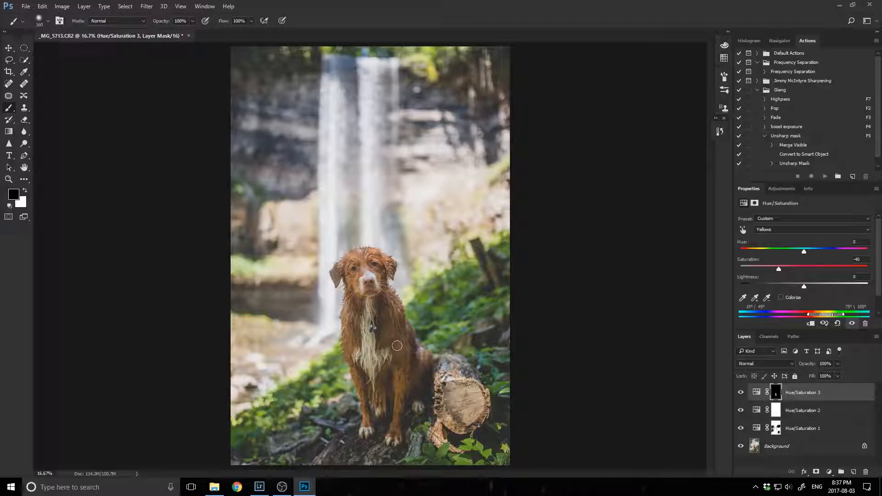
# Check the chest desaturation on and off, and lower the third Hue/Saturation layer's opacity to 70%
pyautogui.click(741, 393)
pyautogui.click(741, 393)
pyautogui.click(741, 393)
pyautogui.click(742, 393)
pyautogui.moveTo(812, 367); pyautogui.dragTo(798, 368)
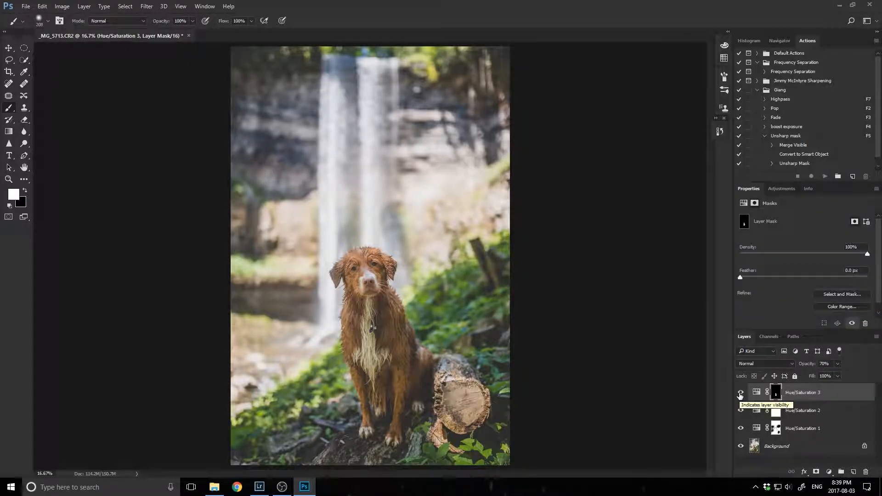
# Compare the chest fur with and without the reduced-opacity Hue/Saturation layer
pyautogui.click(741, 393)
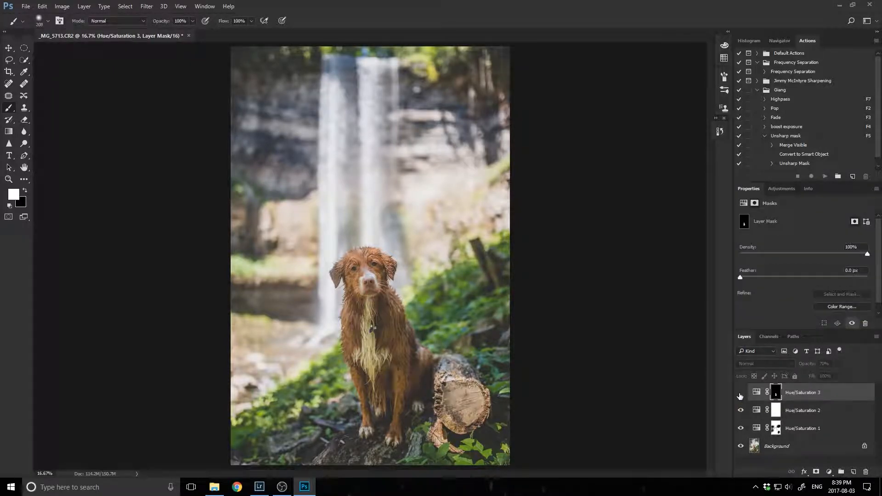
pyautogui.click(740, 394)
pyautogui.click(741, 393)
pyautogui.click(741, 394)
pyautogui.click(741, 393)
pyautogui.click(741, 394)
pyautogui.click(740, 394)
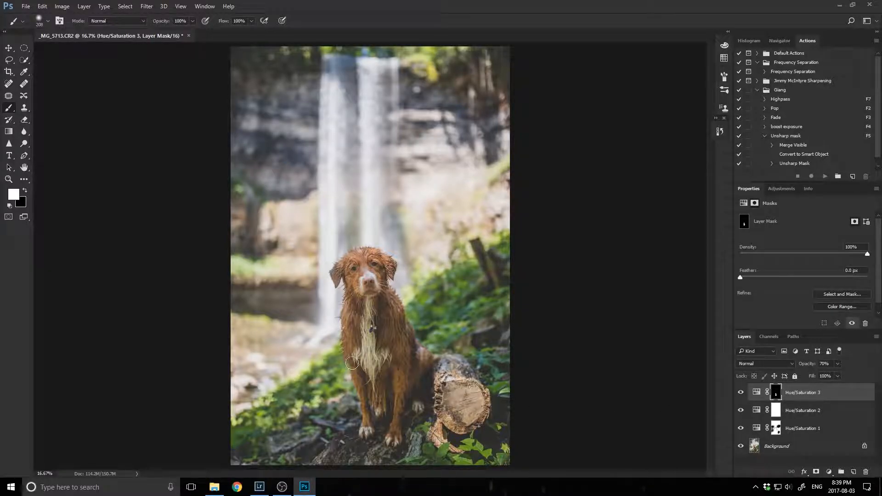
# Add a fourth Hue/Saturation layer, sample the dog's lower body and set the Yellows Hue to -6
pyautogui.click(744, 202)
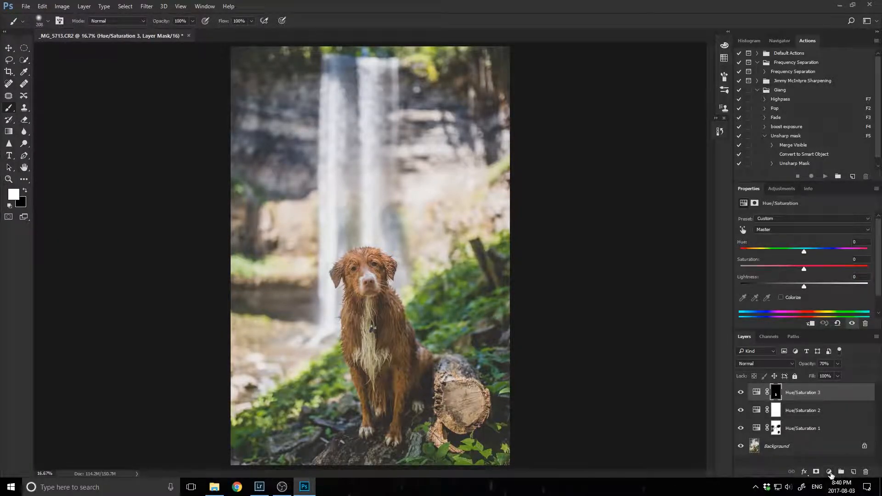
pyautogui.click(829, 472)
pyautogui.click(831, 361)
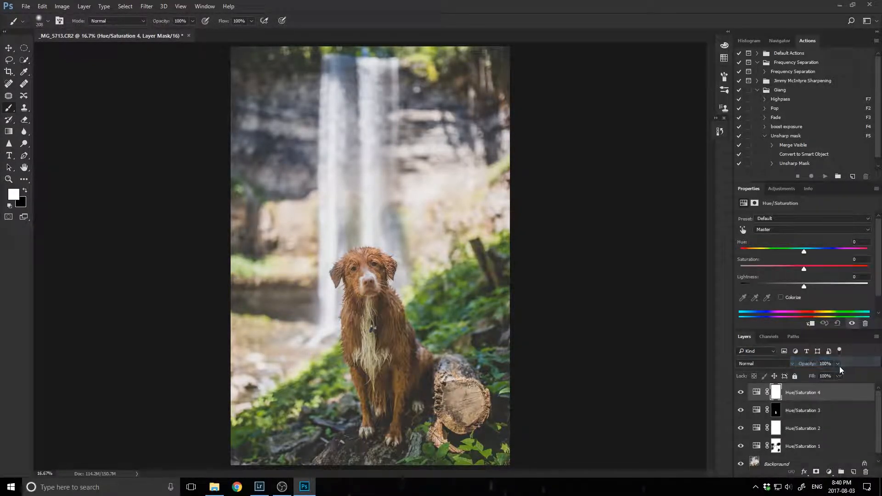
pyautogui.click(743, 230)
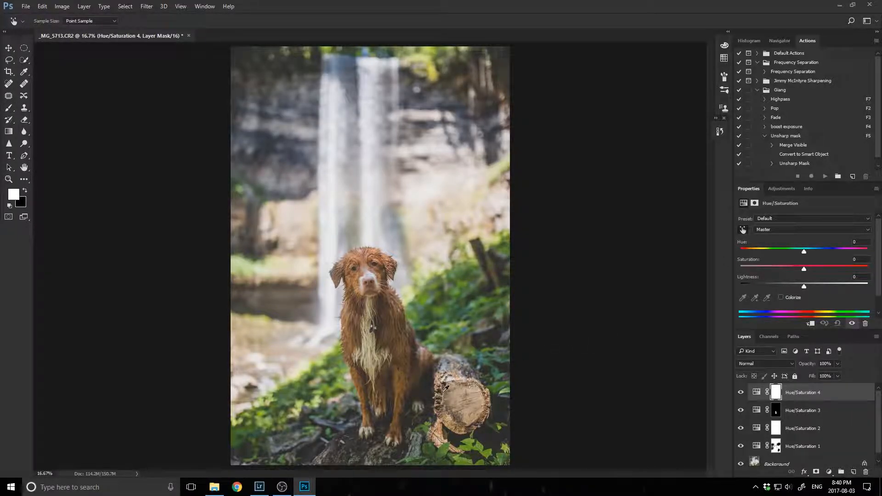
pyautogui.click(407, 382)
pyautogui.moveTo(804, 252); pyautogui.dragTo(801, 252)
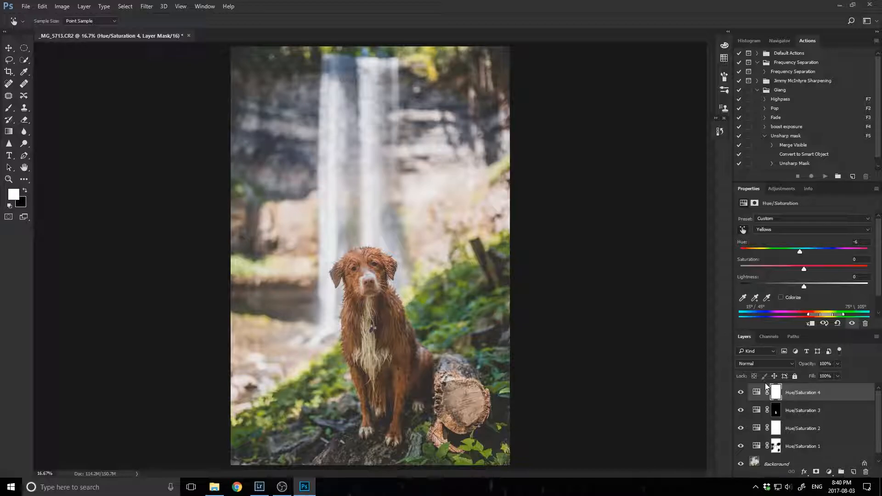
# Invert the fourth Hue/Saturation layer's mask and paint white over the dog's lower body and legs, setting the brush flow to 30%
pyautogui.hotkey('ctrl', 'i')
pyautogui.press('b')
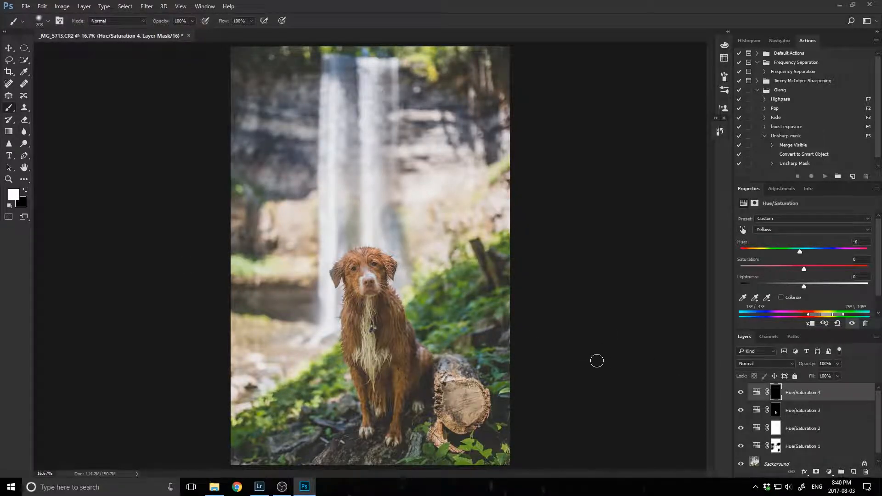
pyautogui.keyDown('alt'); pyautogui.rightClick(398, 369); pyautogui.keyUp('alt')
pyautogui.moveTo(398, 369); pyautogui.dragTo(391, 439)
pyautogui.moveTo(225, 22); pyautogui.dragTo(192, 20)
# Lower the fourth Hue/Saturation layer's opacity to 67% and save the document
pyautogui.moveTo(811, 366); pyautogui.dragTo(805, 367)
pyautogui.hotkey('ctrl', 's')
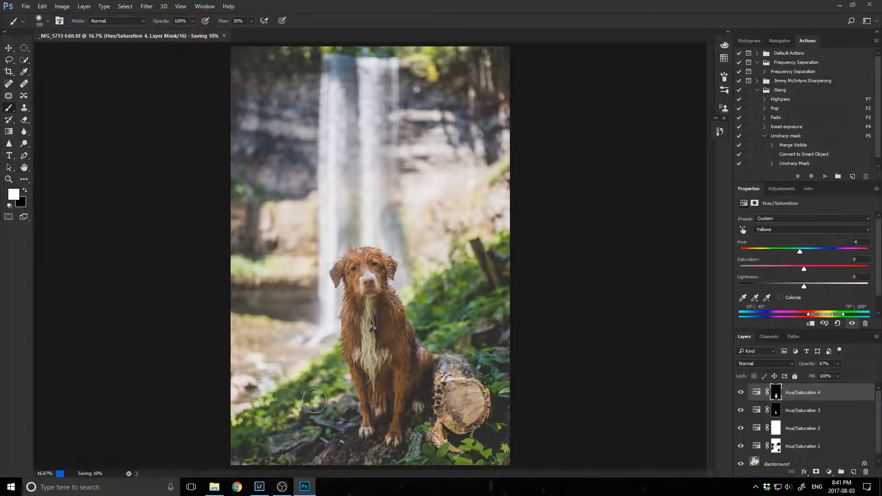
# Switch to Lightroom and compare the edited TIFF side by side with the original CR2, including a close-up of the dog's face
pyautogui.click(259, 487)
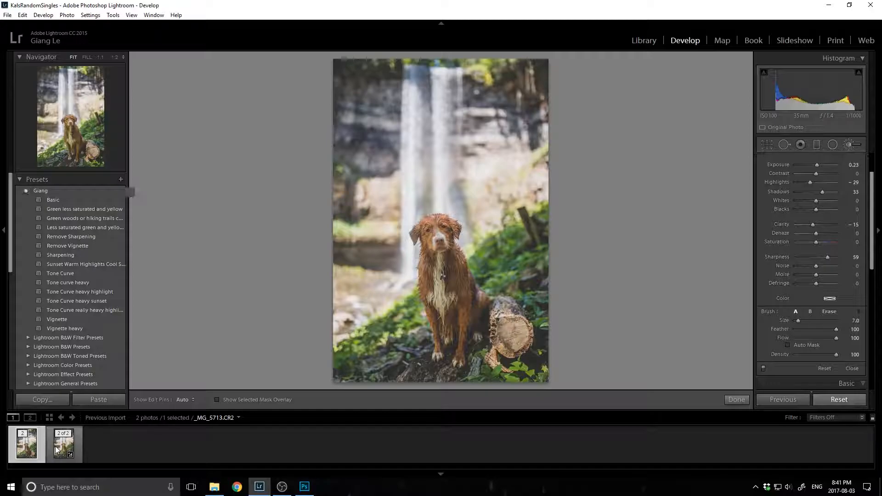
pyautogui.press('c')
pyautogui.keyDown('ctrl'); pyautogui.click(55, 449); pyautogui.keyUp('ctrl')
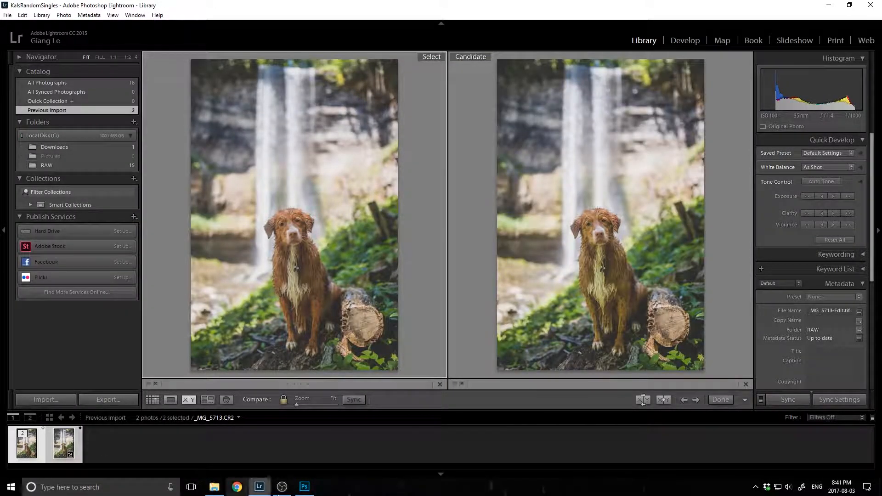
pyautogui.click(293, 230)
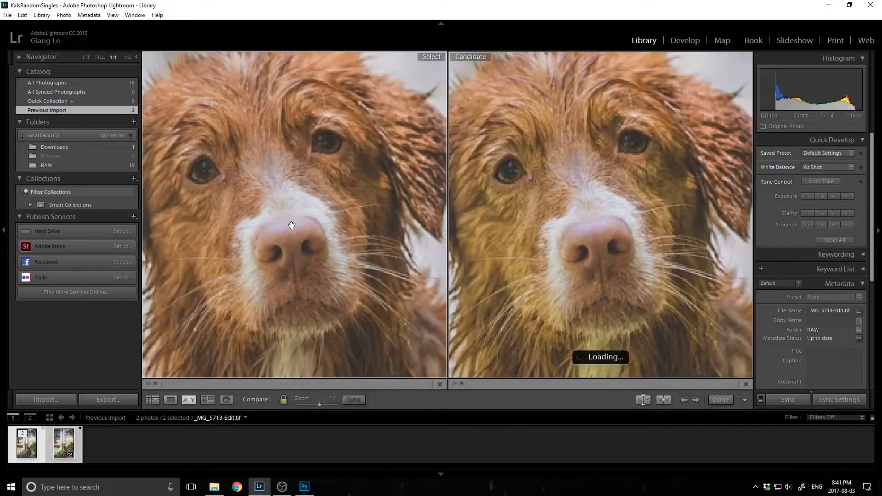
pyautogui.click(285, 191)
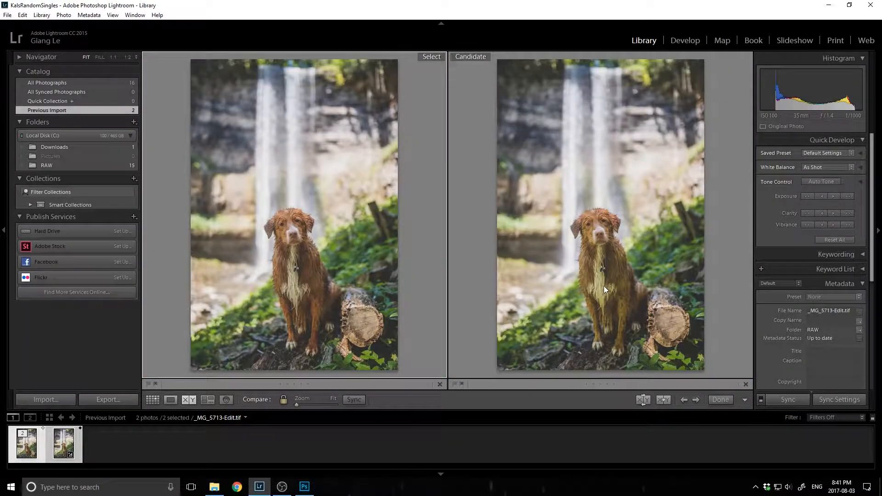
# Return to the Develop module and view the original CR2 against the edited TIFF in turn
pyautogui.press('d')
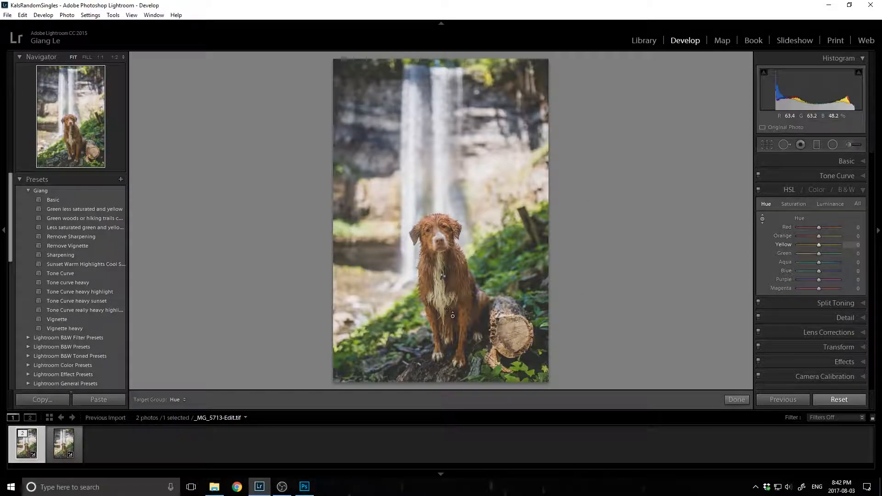
pyautogui.click(73, 448)
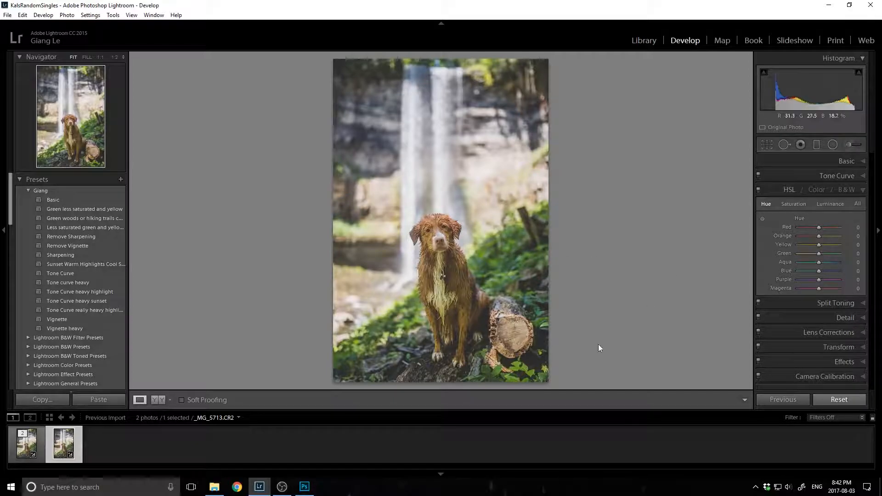
pyautogui.press('Left')
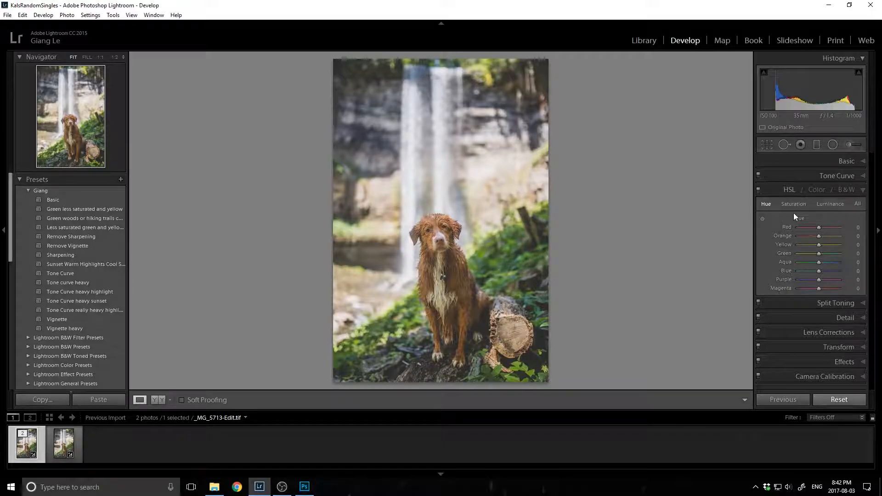
# Adjust the edited TIFF's HSL values: Orange Hue +12, Yellow Hue +4 and Yellow Saturation -51
pyautogui.click(763, 220)
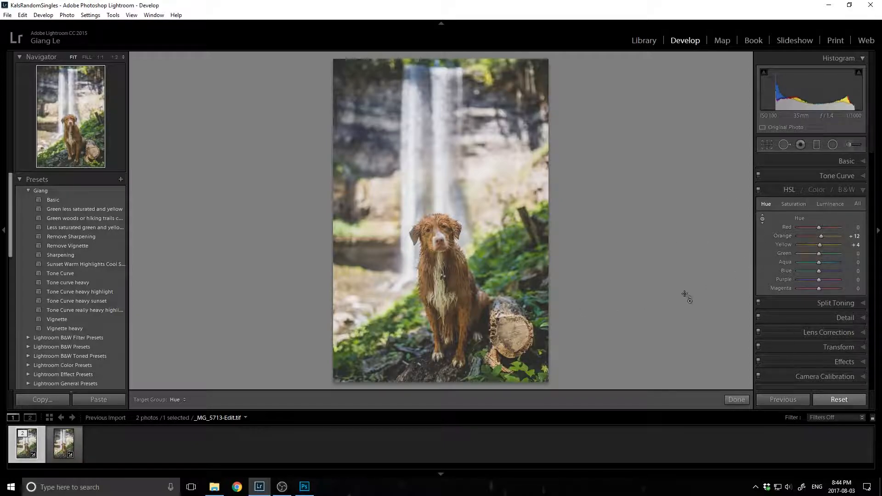
pyautogui.click(788, 204)
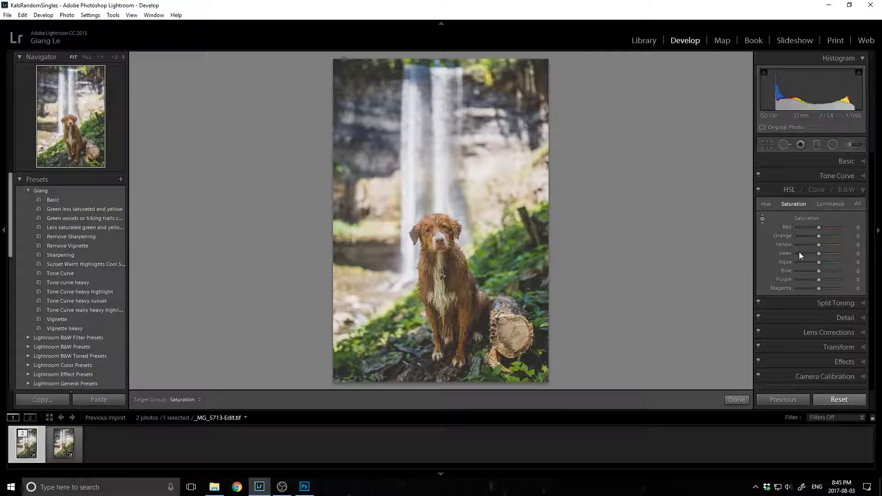
pyautogui.moveTo(819, 245); pyautogui.dragTo(813, 245)
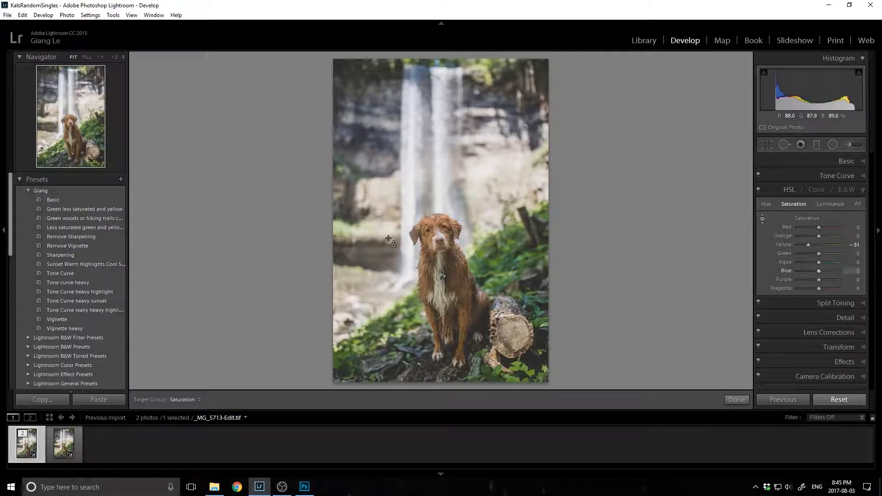
pyautogui.click(797, 188)
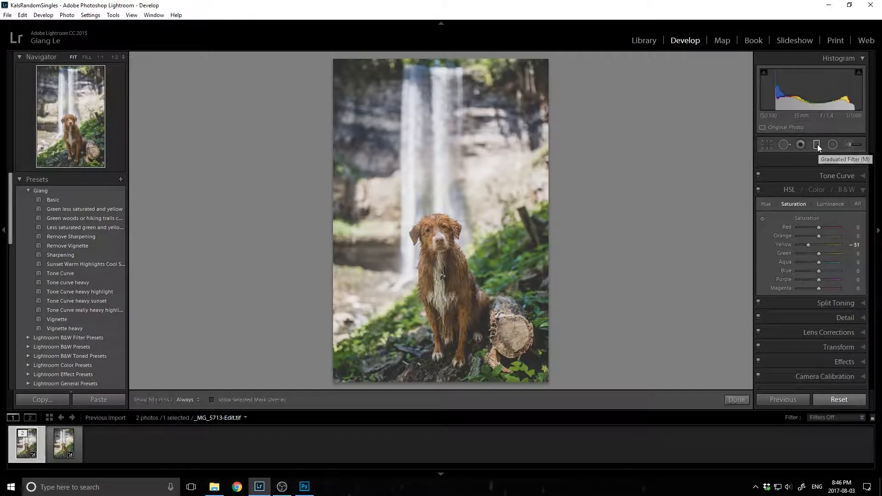
# Place a diagonal graduated filter over the waterfall side of the photo, clear its preset values, and set Exposure to -0.23 and Highlights to -36
pyautogui.click(817, 145)
pyautogui.moveTo(420, 123)
pyautogui.mouseDown()
pyautogui.moveTo(419, 197)
pyautogui.moveTo(457, 256)
pyautogui.moveTo(465, 248)
pyautogui.mouseUp()
pyautogui.moveTo(517, 223); pyautogui.dragTo(508, 214)
pyautogui.moveTo(465, 248); pyautogui.dragTo(460, 256)
pyautogui.doubleClick(773, 177)
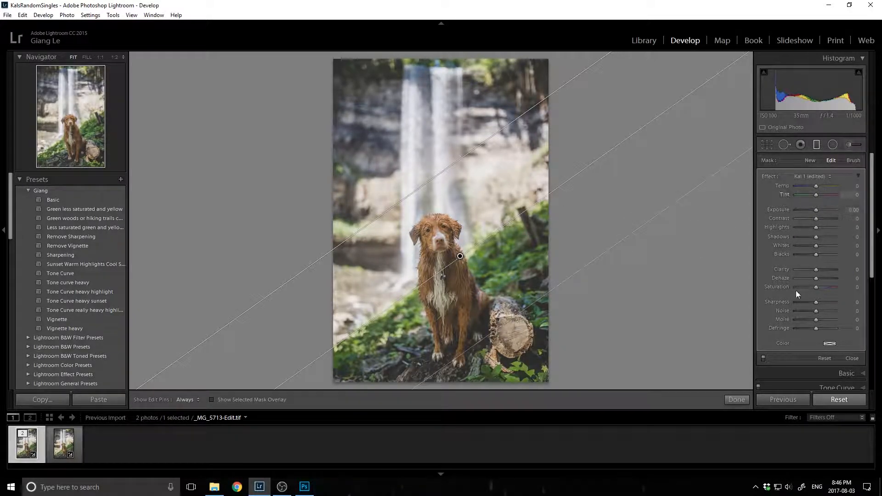
pyautogui.moveTo(816, 209); pyautogui.dragTo(808, 228)
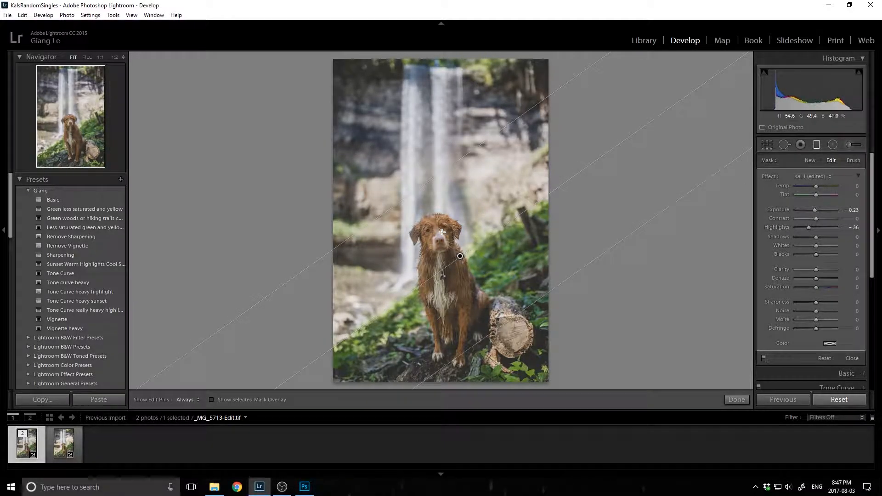
# Erase the dog from the graduated filter's mask with the erase brush, checking coverage with the mask overlay, and finish the filter
pyautogui.click(852, 161)
pyautogui.click(830, 357)
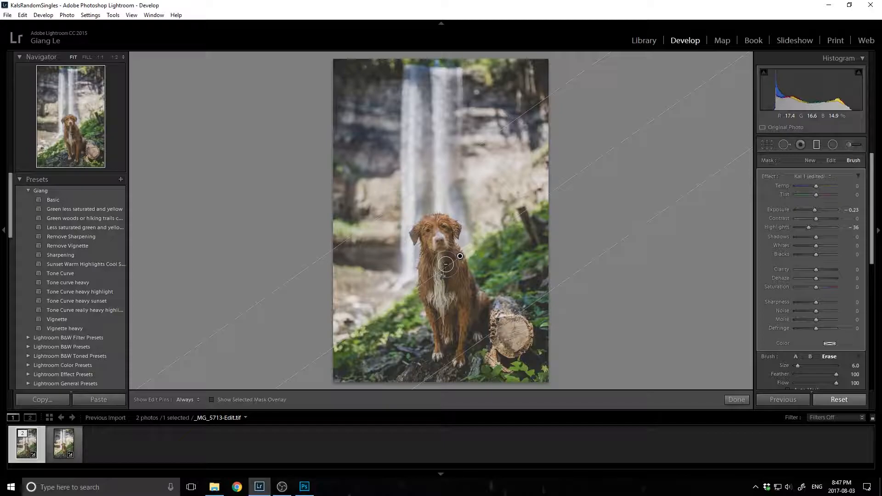
pyautogui.press('h')
pyautogui.press('o')
pyautogui.moveTo(451, 343)
pyautogui.mouseDown()
pyautogui.moveTo(443, 312)
pyautogui.moveTo(443, 327)
pyautogui.moveTo(481, 322)
pyautogui.moveTo(456, 319)
pyautogui.moveTo(427, 272)
pyautogui.moveTo(429, 305)
pyautogui.moveTo(426, 231)
pyautogui.moveTo(451, 225)
pyautogui.moveTo(445, 244)
pyautogui.moveTo(473, 306)
pyautogui.moveTo(422, 226)
pyautogui.moveTo(414, 237)
pyautogui.moveTo(424, 229)
pyautogui.moveTo(428, 268)
pyautogui.mouseUp()
pyautogui.press('[')
pyautogui.press('[')
pyautogui.press('h')
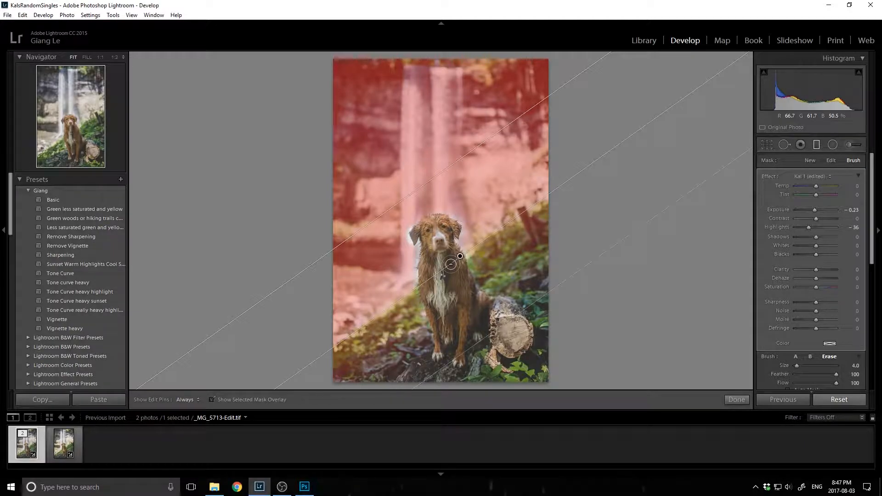
pyautogui.press('o')
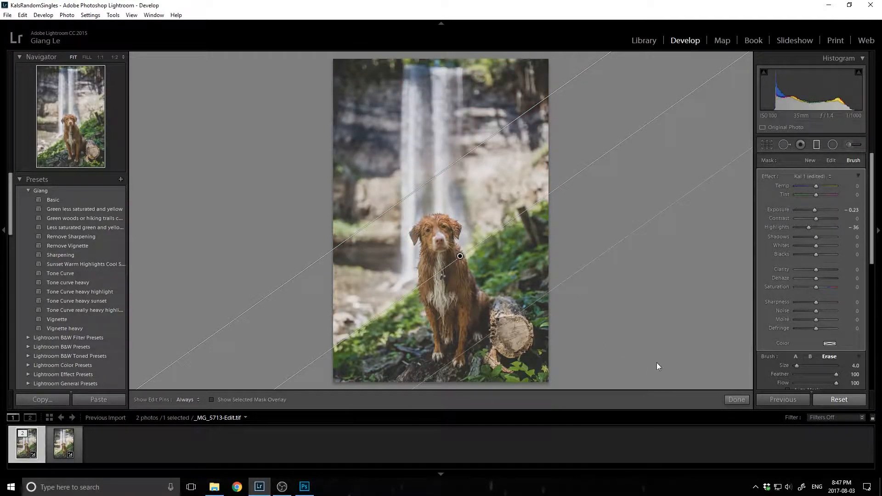
pyautogui.click(734, 398)
# Compare the photo with graduated filters off and on, and lower the existing filter's Exposure to -0.32
pyautogui.click(821, 144)
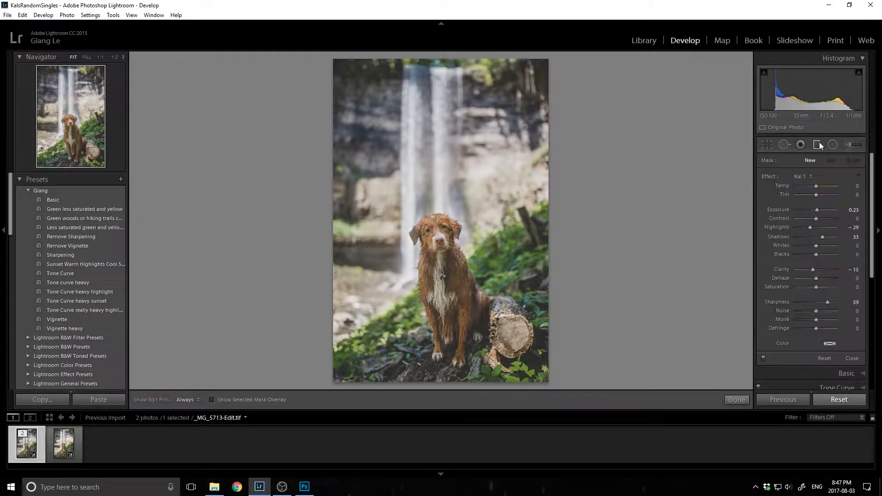
pyautogui.click(763, 359)
pyautogui.click(763, 359)
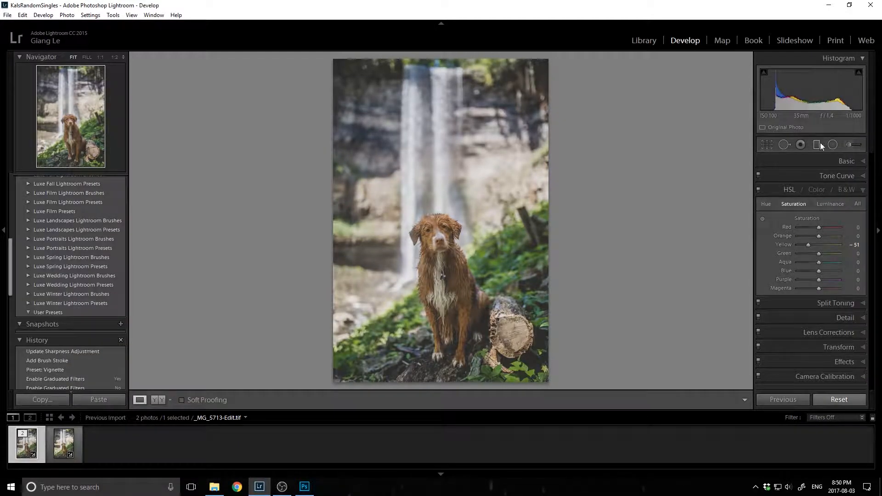
pyautogui.click(821, 145)
pyautogui.click(460, 256)
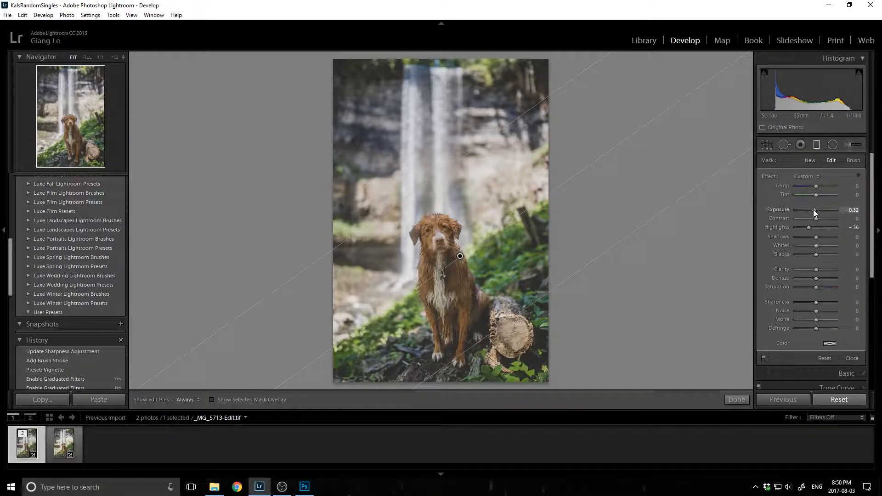
# Apply the Vignette preset from the Giang presets and compare the result with the Before view
pyautogui.scroll(8, 97, 248)
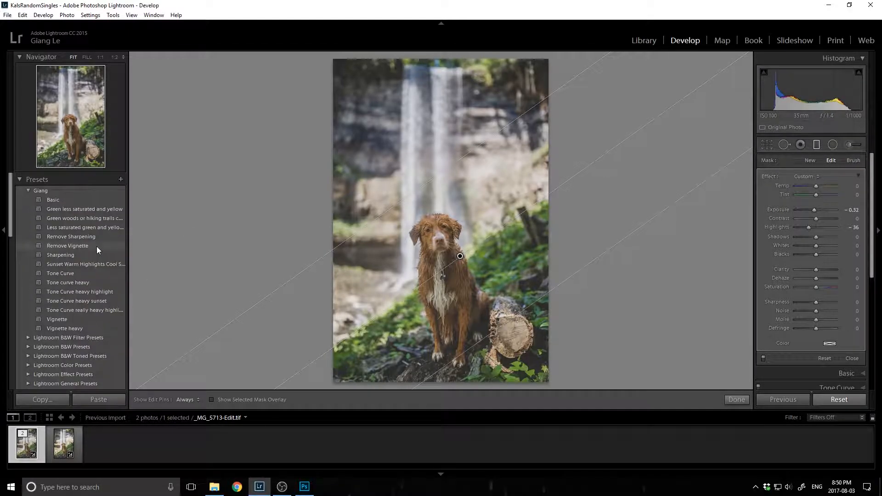
pyautogui.click(104, 318)
pyautogui.click(737, 400)
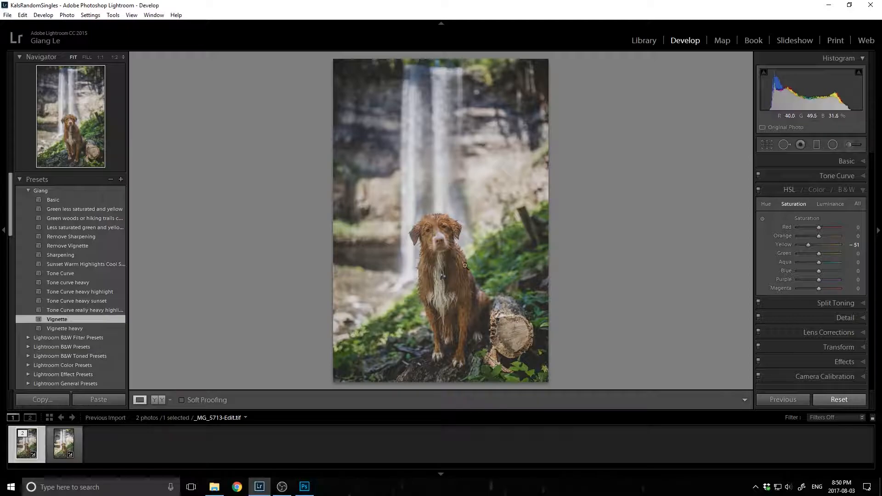
pyautogui.press('\\')
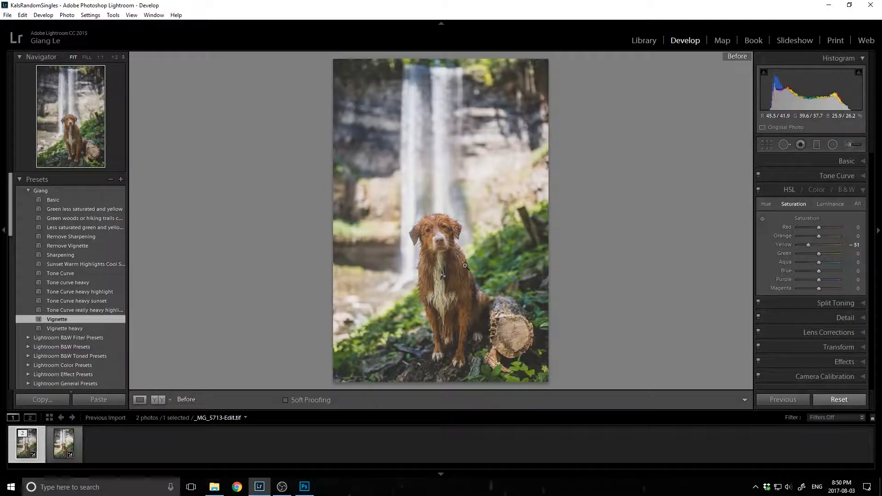
pyautogui.press('\\')
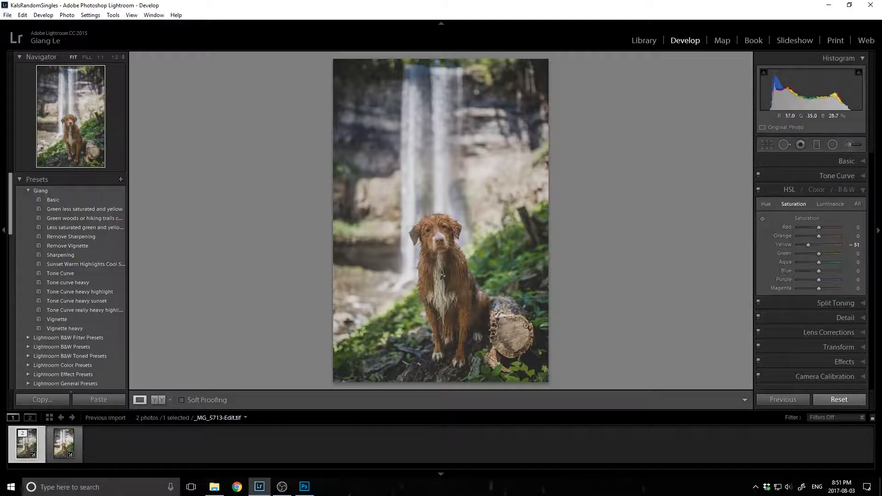
# Try darkening the cut end of the log with an adjustment brush at Exposure -0.32
pyautogui.click(851, 145)
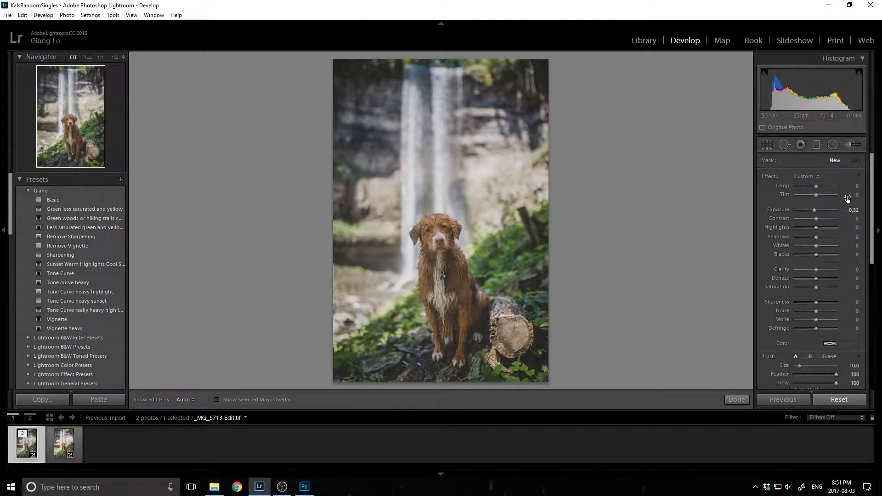
pyautogui.press('h')
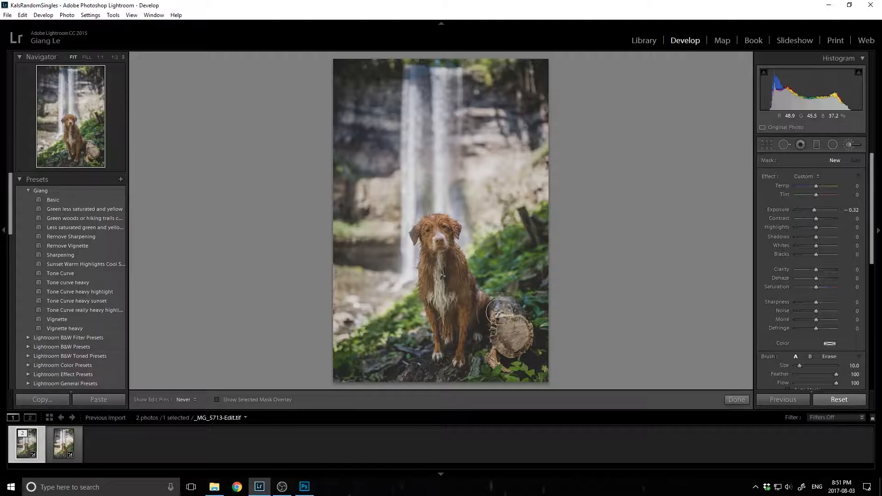
pyautogui.press('h')
pyautogui.moveTo(520, 341)
pyautogui.mouseDown()
pyautogui.moveTo(493, 321)
pyautogui.moveTo(518, 333)
pyautogui.moveTo(521, 326)
pyautogui.mouseUp()
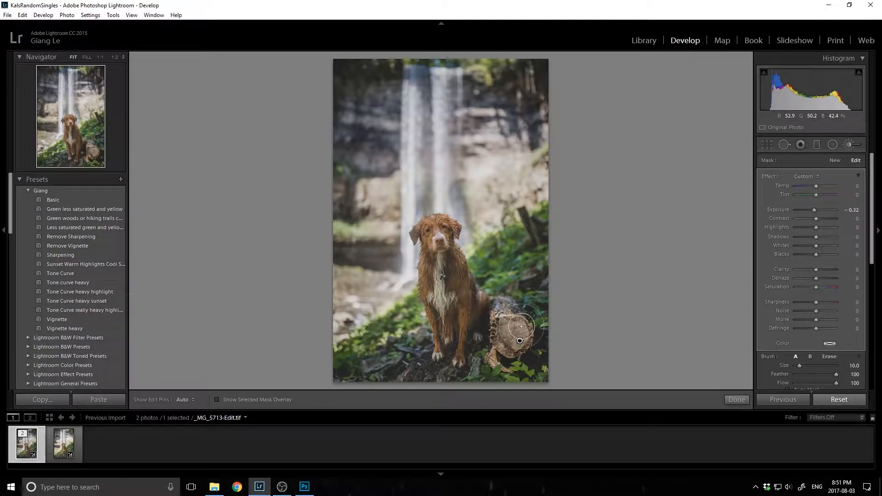
# Switch the adjustment brush to the Kal 1 preset, undo the log adjustment, and paint a new adjustment over the dog
pyautogui.click(805, 176)
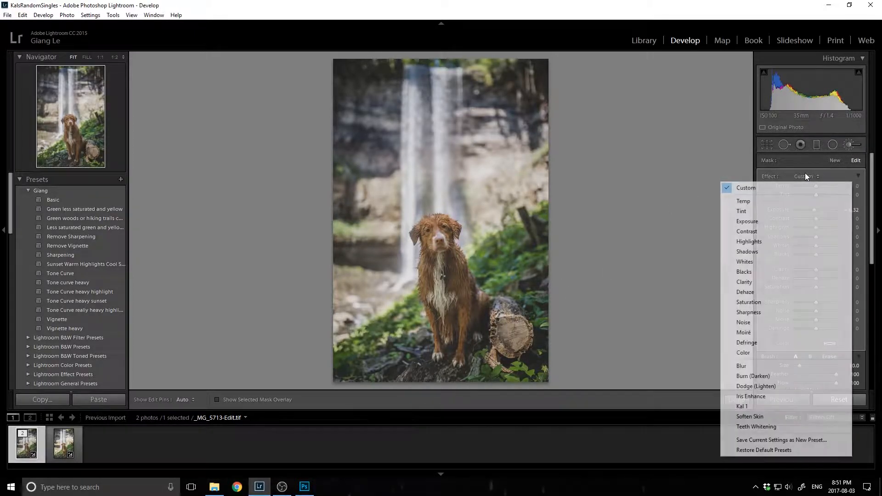
pyautogui.click(756, 407)
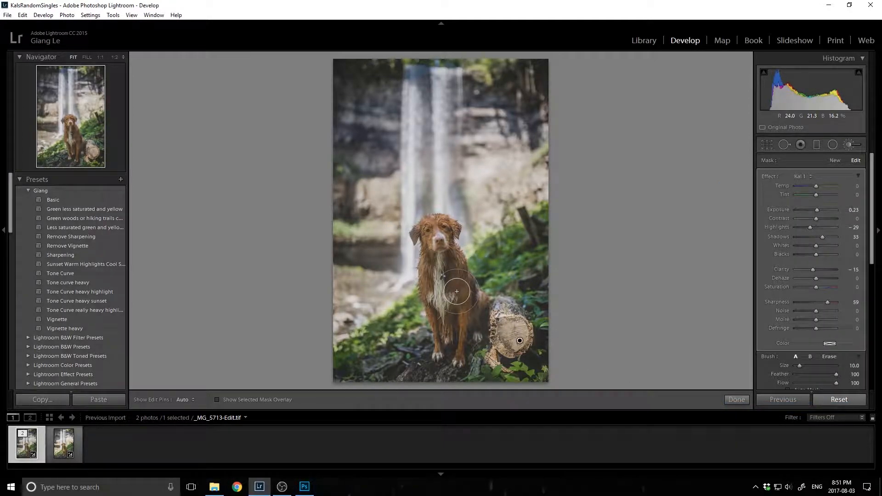
pyautogui.hotkey('ctrl', 'z')
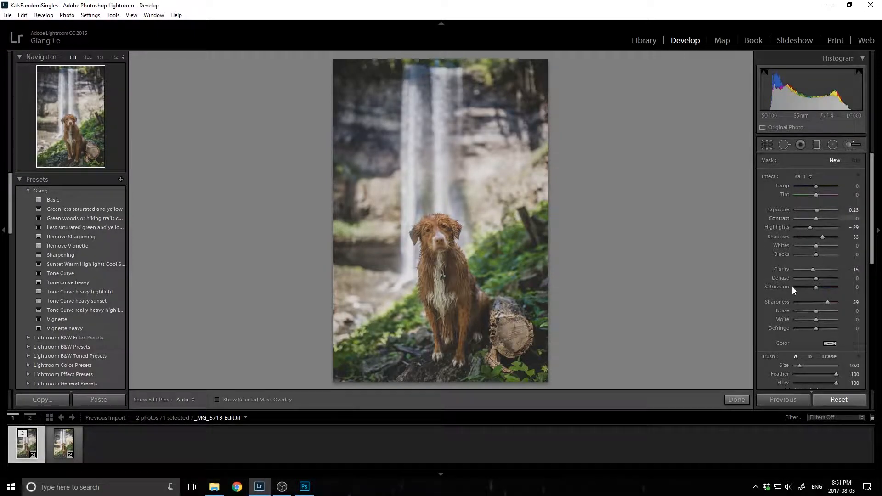
pyautogui.press('h')
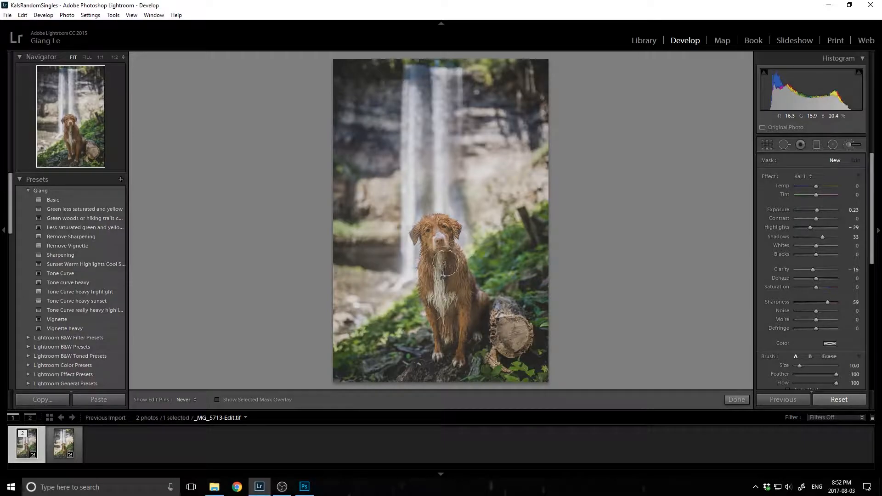
pyautogui.press('h')
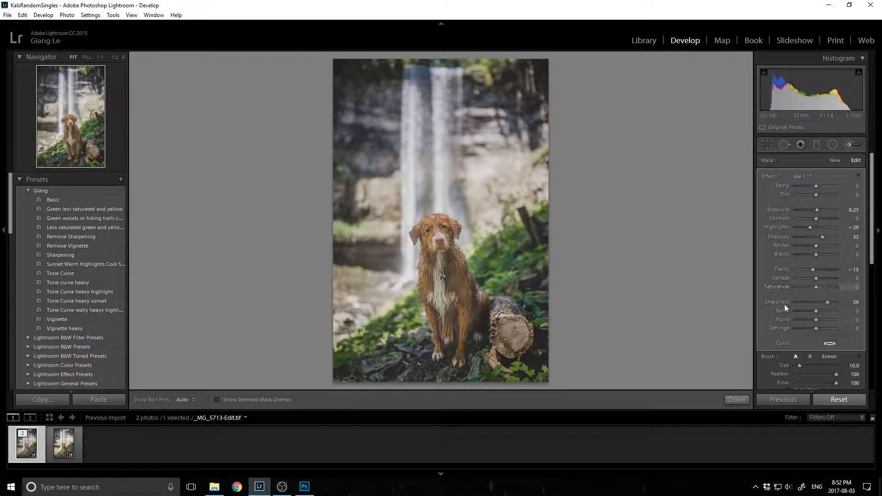
# Set the dog brush adjustment's Clarity to 0 and Sharpness to 10, and compare the photo with the adjustment off and on
pyautogui.doubleClick(779, 302)
pyautogui.moveTo(816, 303); pyautogui.dragTo(818, 302)
pyautogui.scroll(-2, 764, 374)
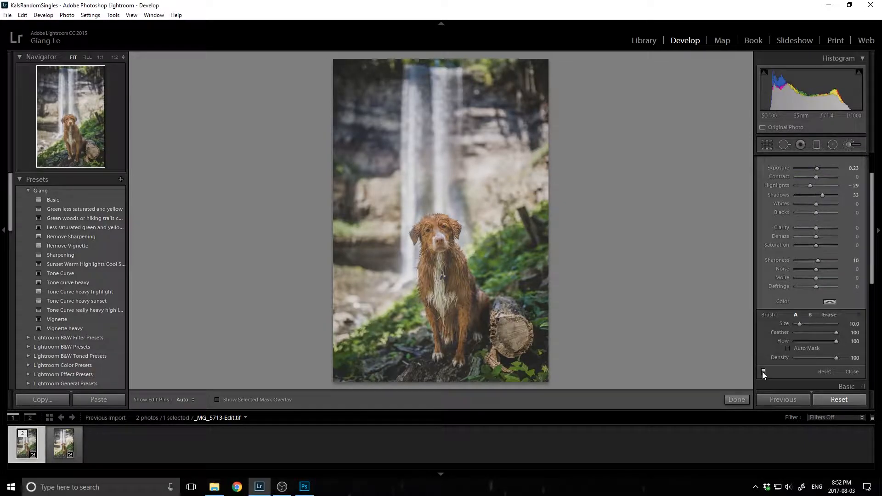
pyautogui.click(763, 371)
pyautogui.click(763, 372)
pyautogui.click(763, 372)
pyautogui.click(763, 371)
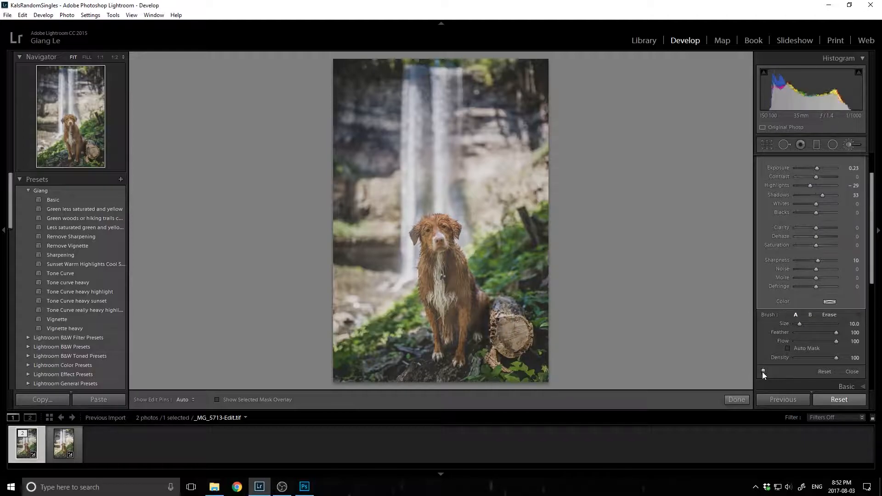
pyautogui.click(737, 399)
pyautogui.click(735, 399)
# Place a small inverted radial filter around the dog's left eye at 1:1 magnification
pyautogui.click(442, 224)
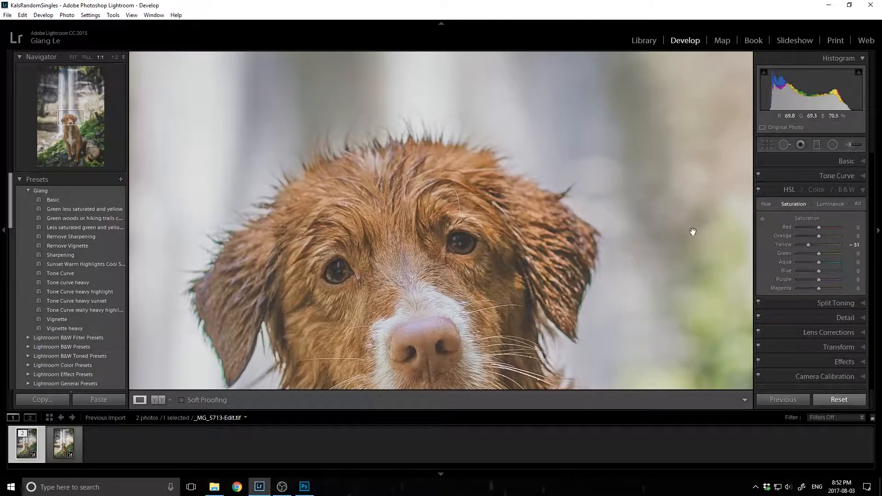
pyautogui.click(851, 145)
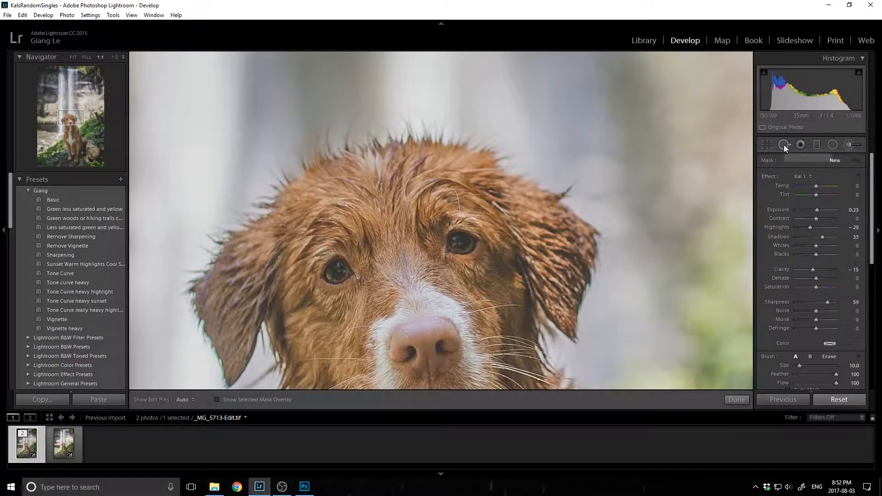
pyautogui.click(833, 145)
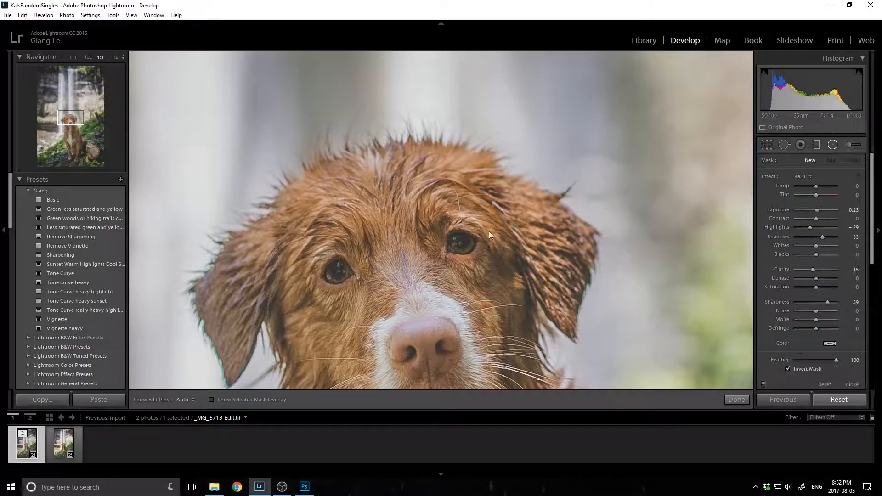
pyautogui.moveTo(468, 249); pyautogui.dragTo(474, 258)
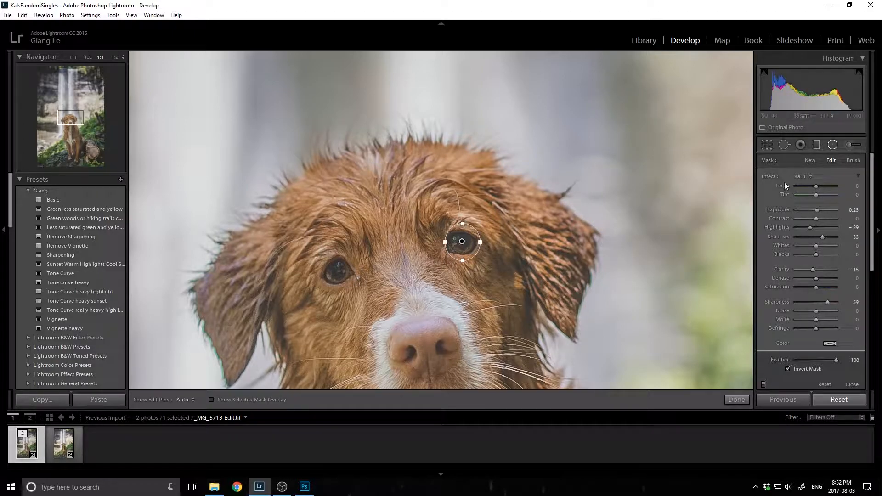
# Set the eye filter's Exposure to 0.97 and Clarity to 45, with Highlights and Sharpness at 0
pyautogui.doubleClick(774, 178)
pyautogui.moveTo(817, 211)
pyautogui.mouseDown()
pyautogui.moveTo(823, 236)
pyautogui.moveTo(820, 211)
pyautogui.mouseUp()
pyautogui.moveTo(816, 270); pyautogui.dragTo(825, 270)
pyautogui.moveTo(821, 212); pyautogui.dragTo(822, 212)
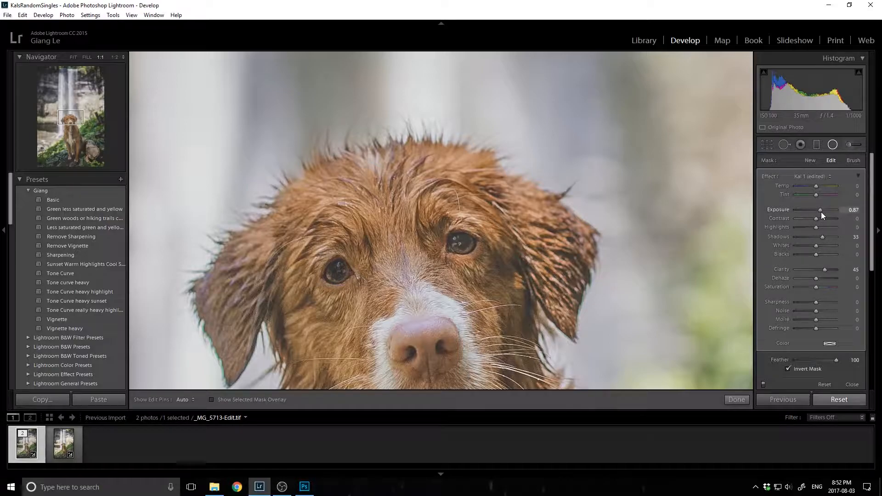
# Duplicate the eye's radial filter onto the dog's other eye and compare the face with the filters off and on
pyautogui.rightClick(463, 243)
pyautogui.click(474, 249)
pyautogui.moveTo(462, 241); pyautogui.dragTo(338, 272)
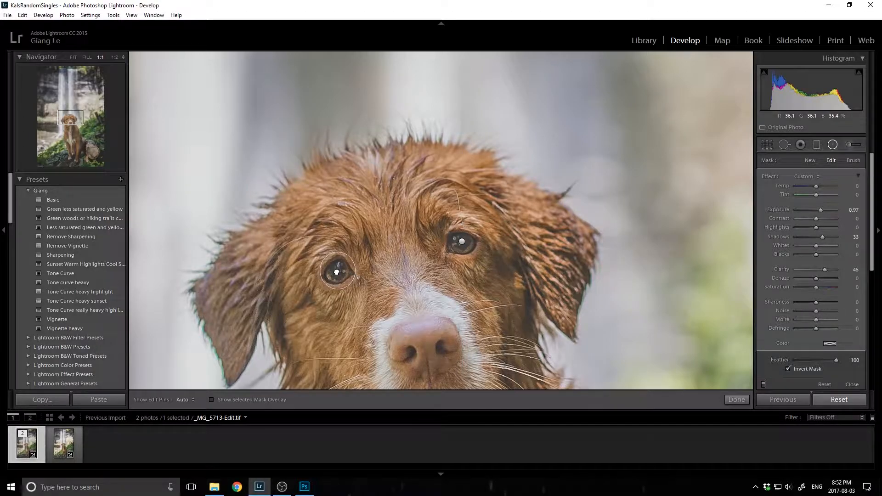
pyautogui.click(764, 386)
pyautogui.click(764, 386)
pyautogui.click(739, 398)
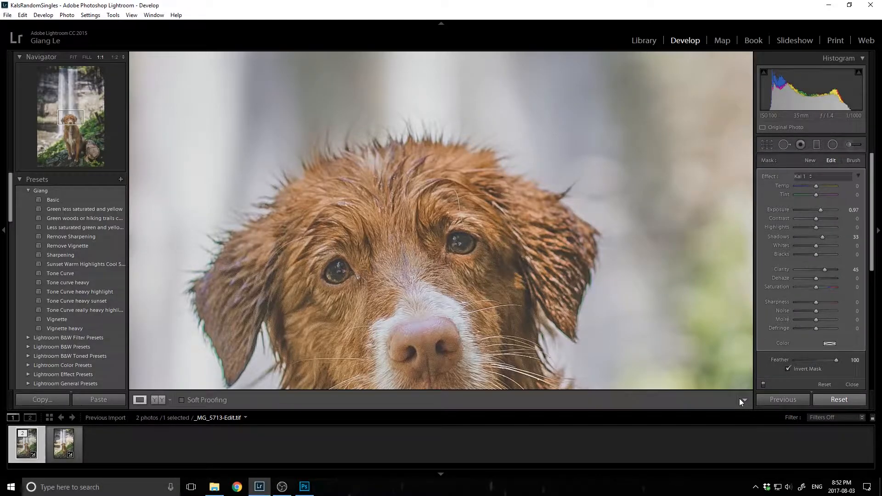
# View the whole photo and check the effect of the radial filters on the dog's eyes
pyautogui.press('z')
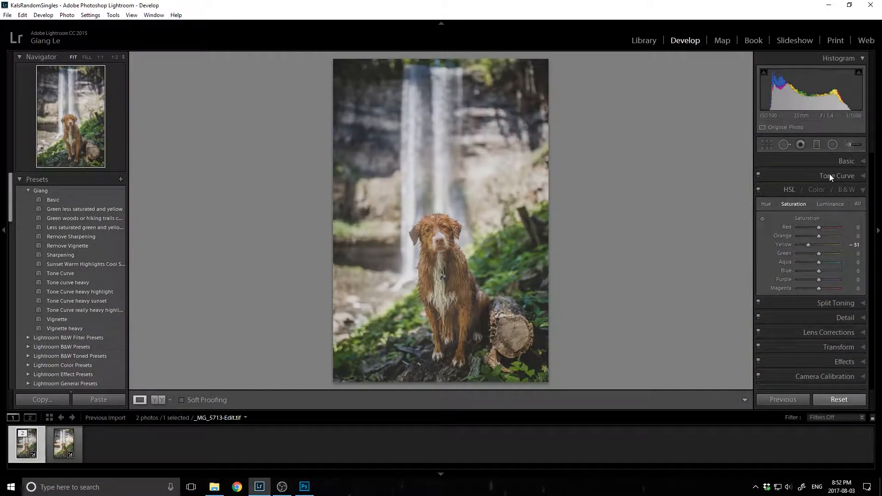
pyautogui.click(836, 144)
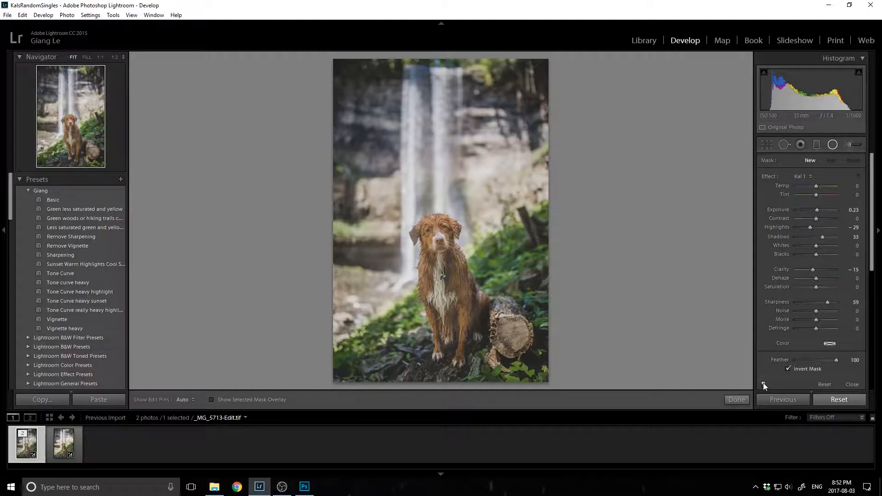
pyautogui.hotkey('shift', 'm')
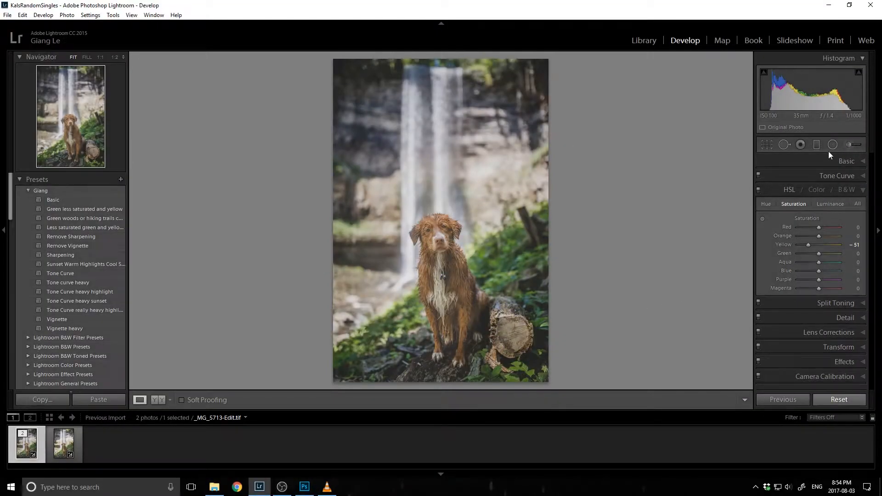
# Try Vibrance at -7, preview the photo full screen, and reset the value
pyautogui.moveTo(818, 319); pyautogui.dragTo(817, 319)
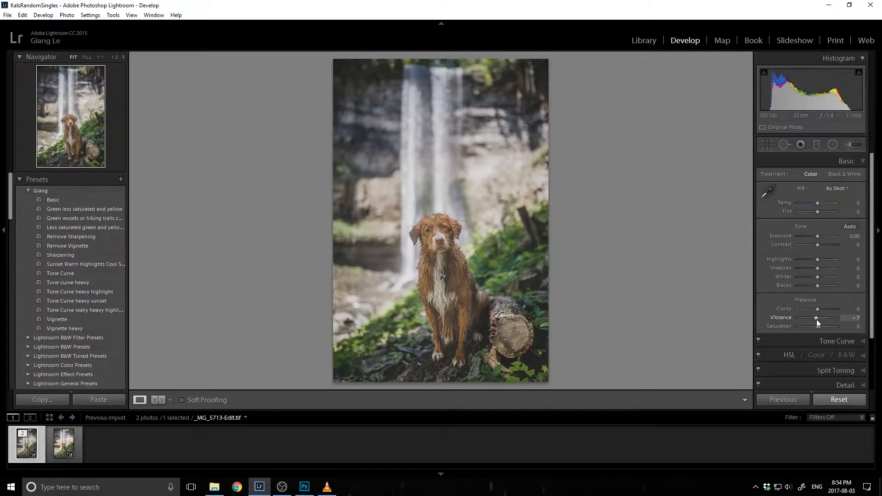
pyautogui.press('f')
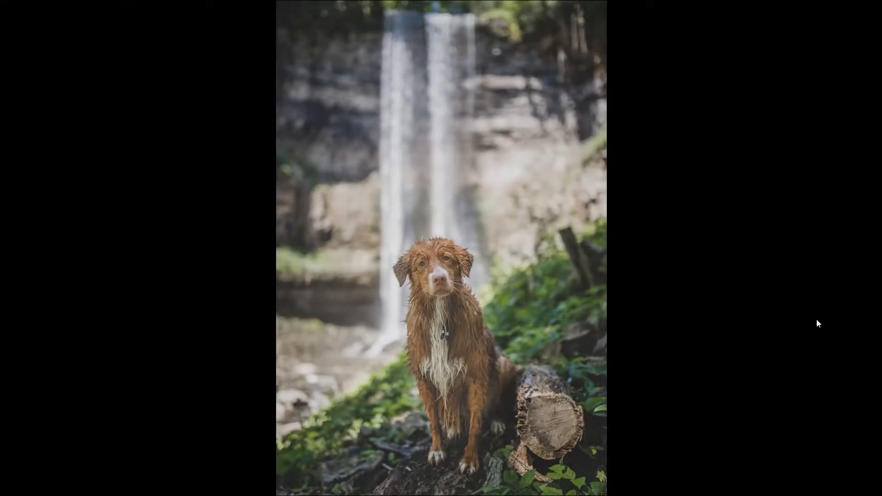
pyautogui.press('f')
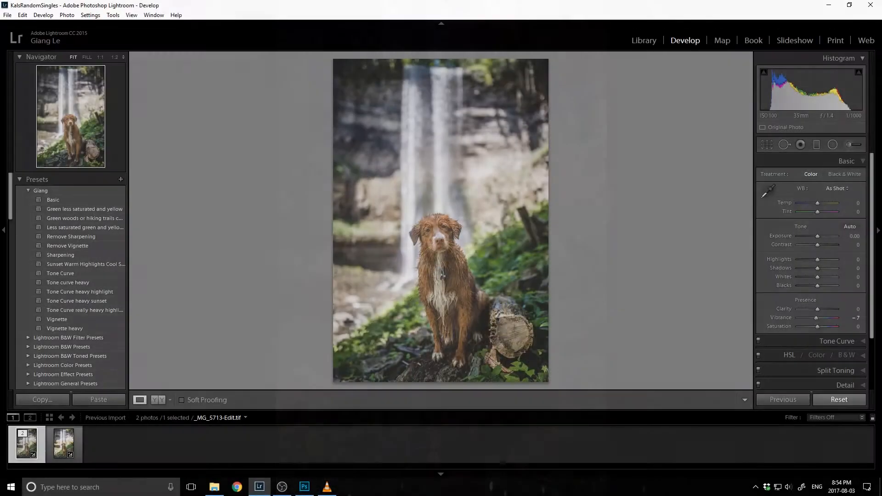
pyautogui.doubleClick(817, 319)
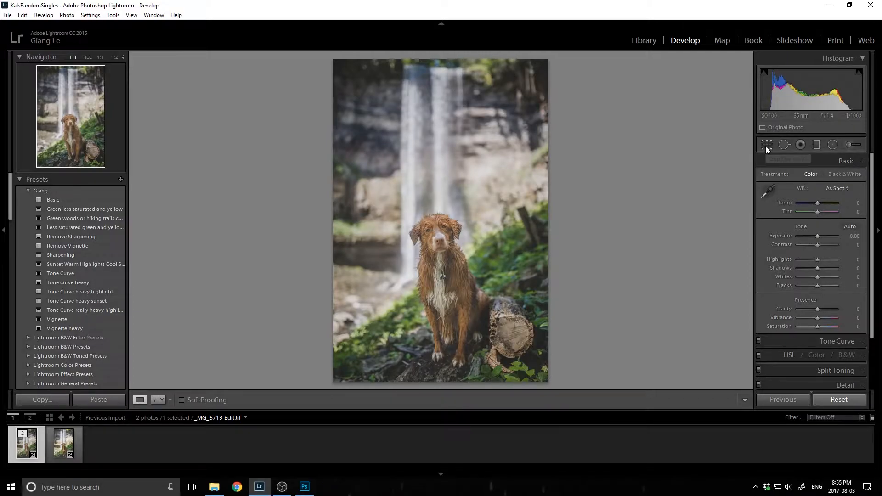
# Crop the edited photo to the 4 x 5 / 8 x 10 aspect, framed tightly around the dog and the log
pyautogui.click(767, 145)
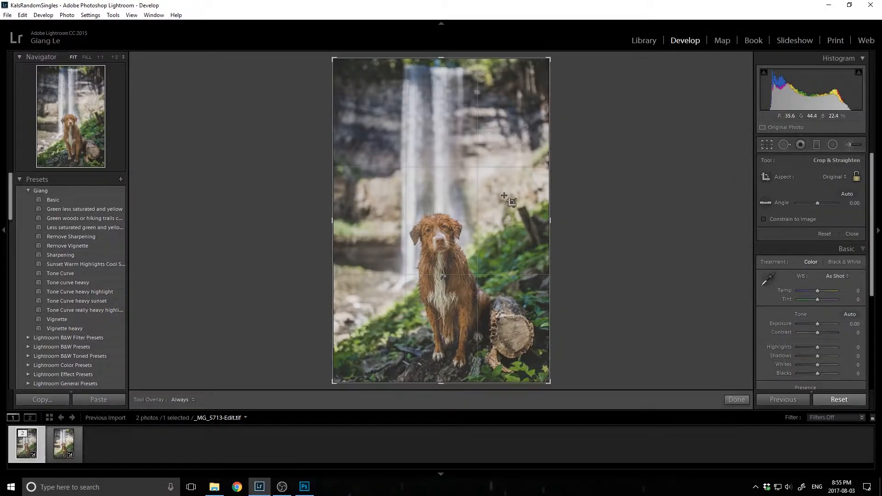
pyautogui.click(834, 177)
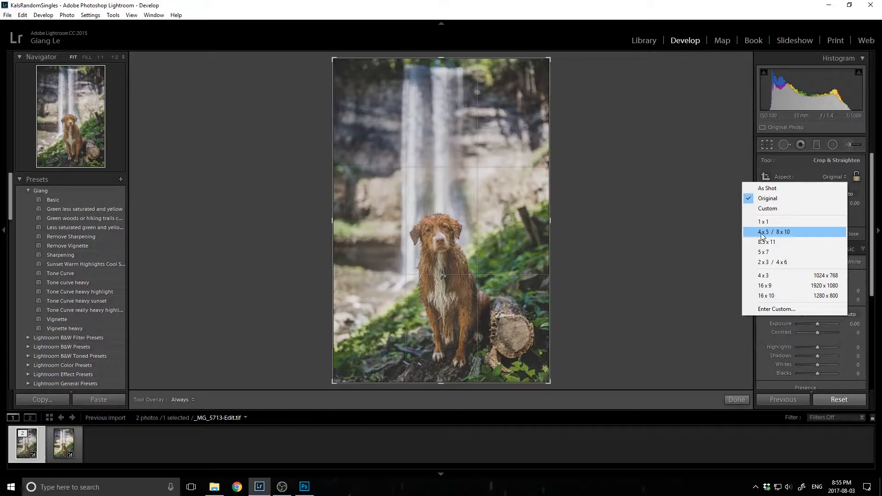
pyautogui.click(775, 232)
pyautogui.moveTo(530, 305); pyautogui.dragTo(530, 279)
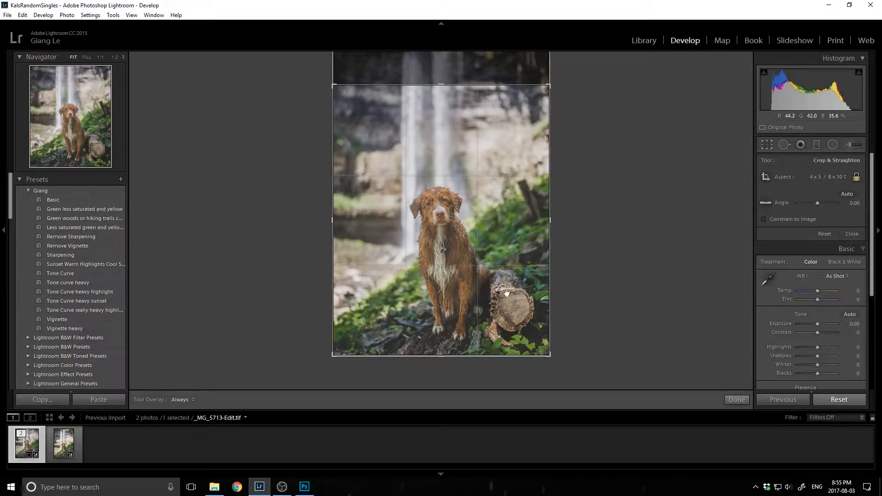
pyautogui.moveTo(345, 91); pyautogui.dragTo(359, 105)
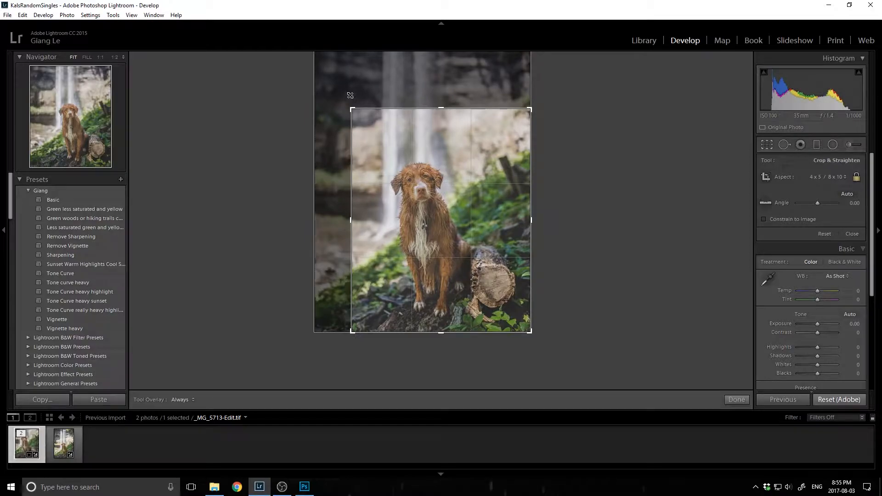
pyautogui.click(737, 399)
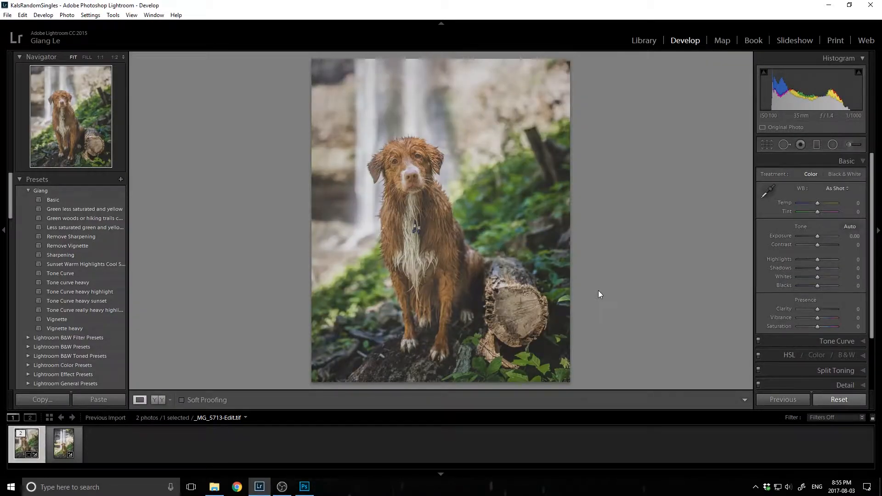
# Widen the edited photo's crop to the full image width, keeping the 4 x 5 / 8 x 10 aspect and the bottom edge
pyautogui.click(771, 145)
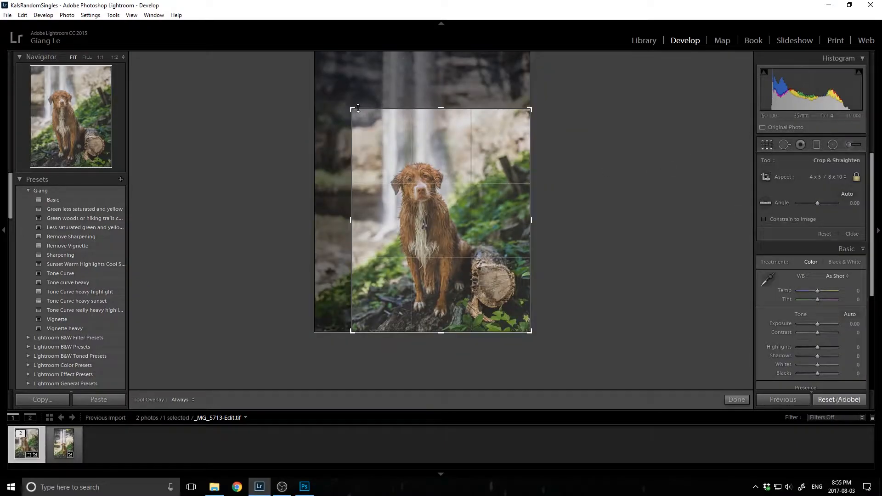
pyautogui.moveTo(345, 105); pyautogui.dragTo(290, 73)
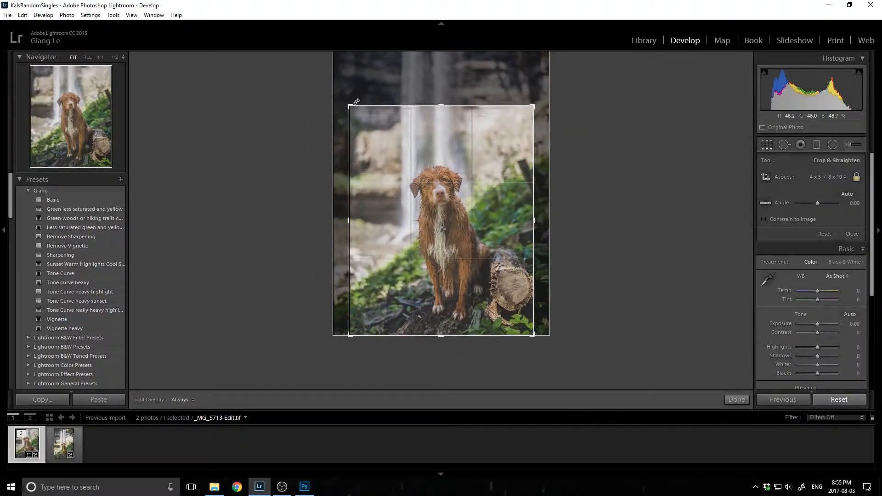
pyautogui.moveTo(352, 105); pyautogui.dragTo(315, 86)
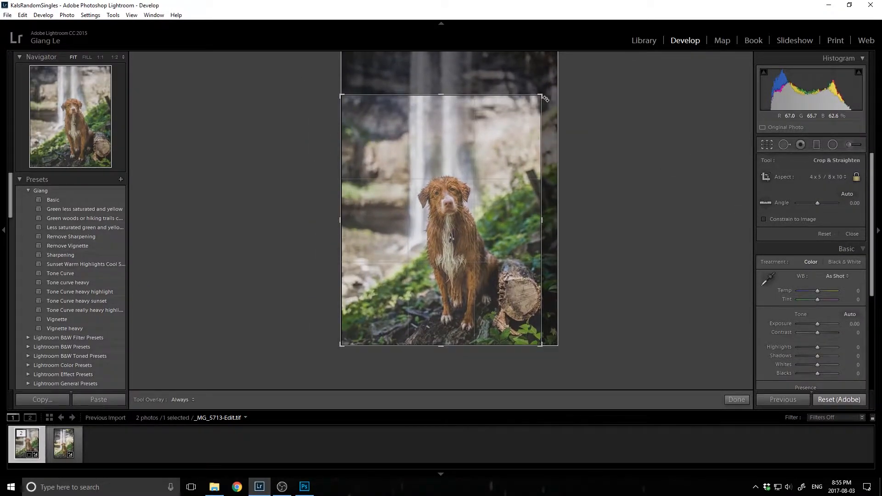
pyautogui.moveTo(542, 95); pyautogui.dragTo(569, 83)
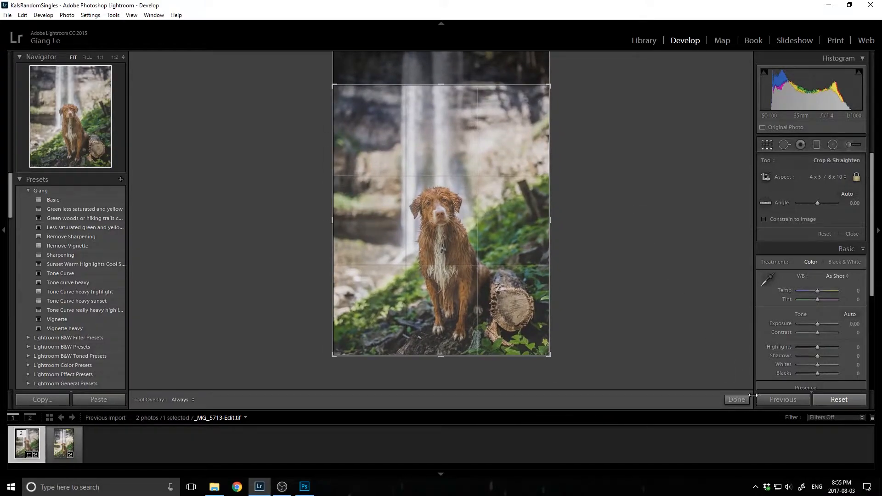
pyautogui.click(736, 400)
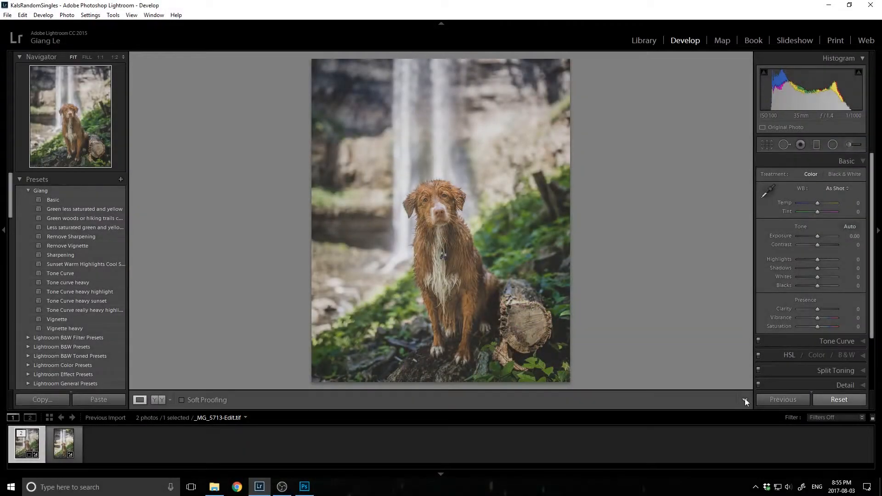
# Crop _MG_5713.CR2 to the 4 x 5 / 8 x 10 aspect at full width, keeping the bottom of the image
pyautogui.click(69, 443)
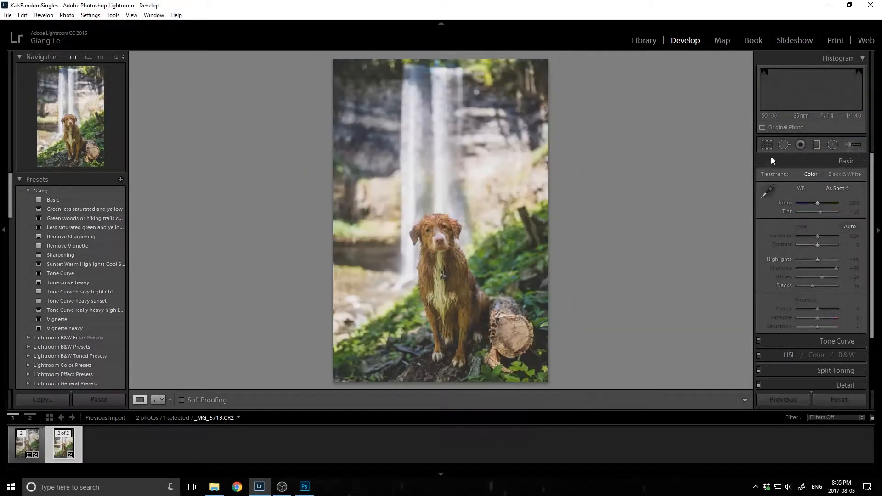
pyautogui.click(767, 144)
pyautogui.click(835, 177)
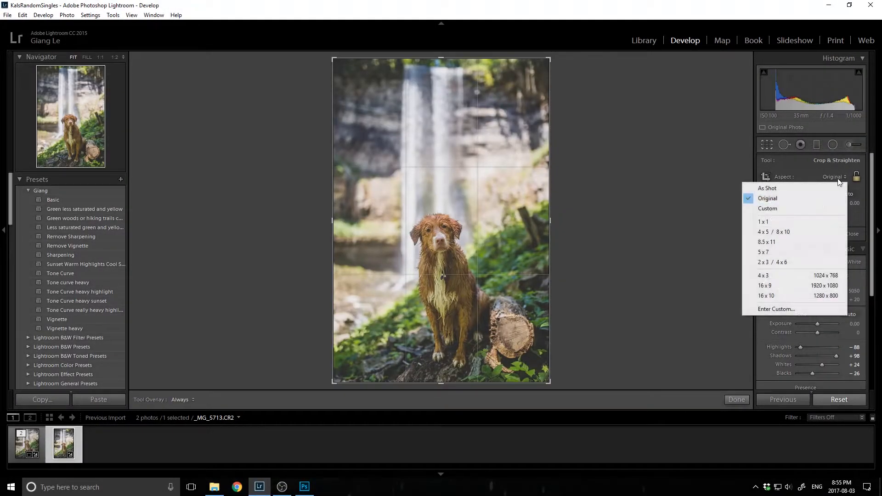
pyautogui.click(815, 230)
pyautogui.moveTo(499, 317); pyautogui.dragTo(505, 262)
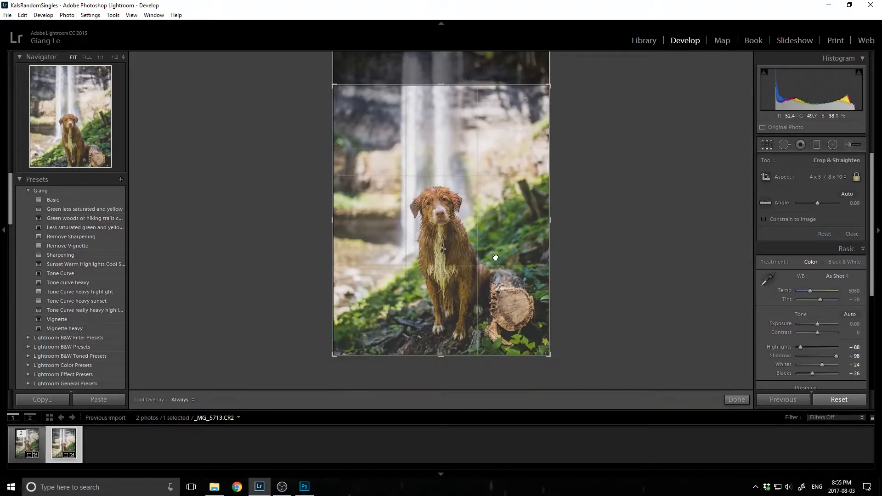
pyautogui.click(737, 399)
# Reset all edits on _MG_5713.CR2 and crop it to 4 x 5 / 8 x 10, keeping the bottom of the image
pyautogui.click(833, 398)
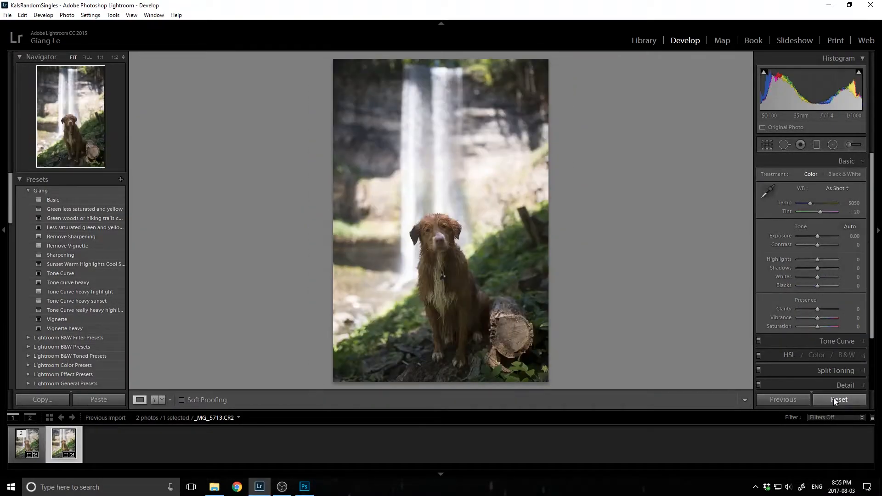
pyautogui.press('r')
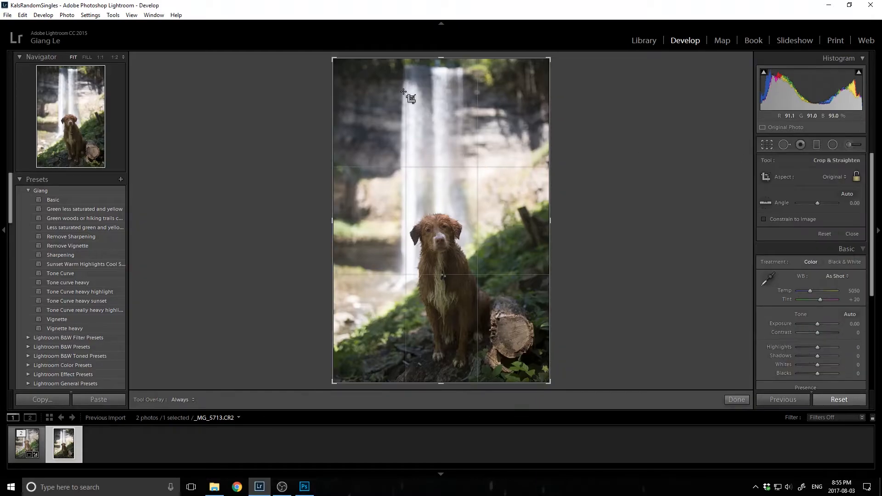
pyautogui.click(834, 177)
pyautogui.click(811, 229)
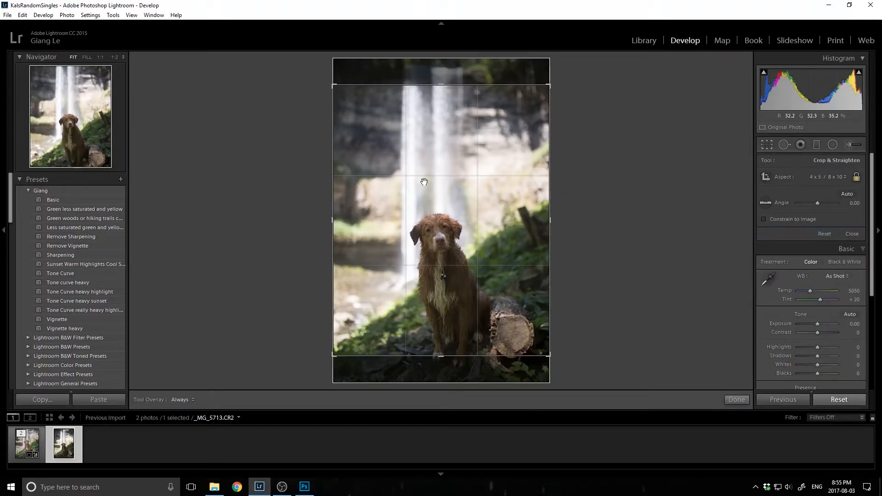
pyautogui.click(737, 400)
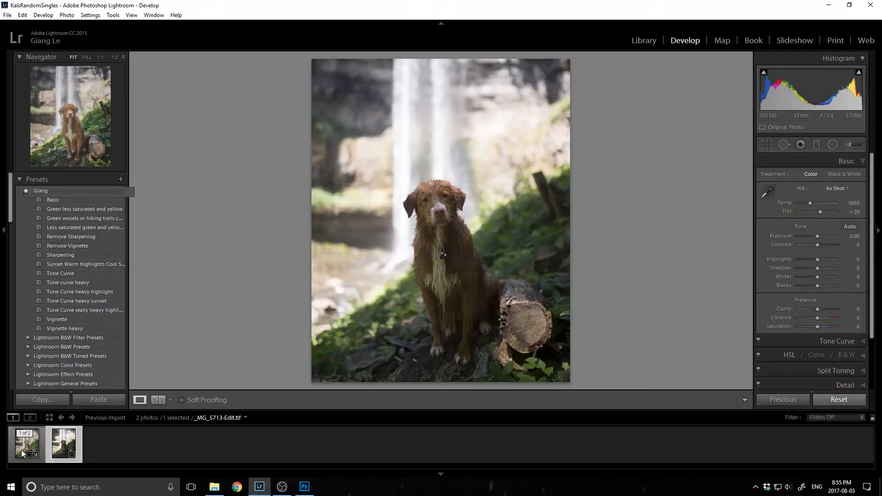
# Compare the unedited _MG_5713.CR2 and the finished _MG_5713-Edit.tif side by side in the Library
pyautogui.press('e')
pyautogui.keyDown('ctrl'); pyautogui.click(23, 454); pyautogui.keyUp('ctrl')
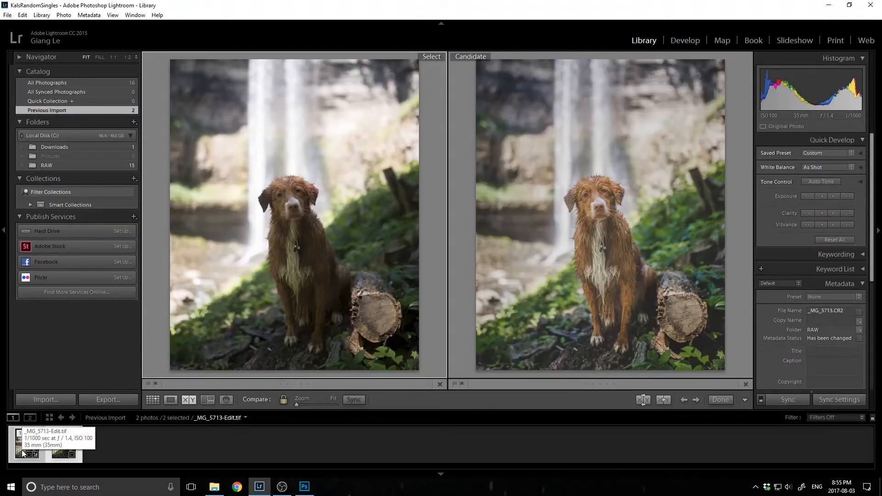